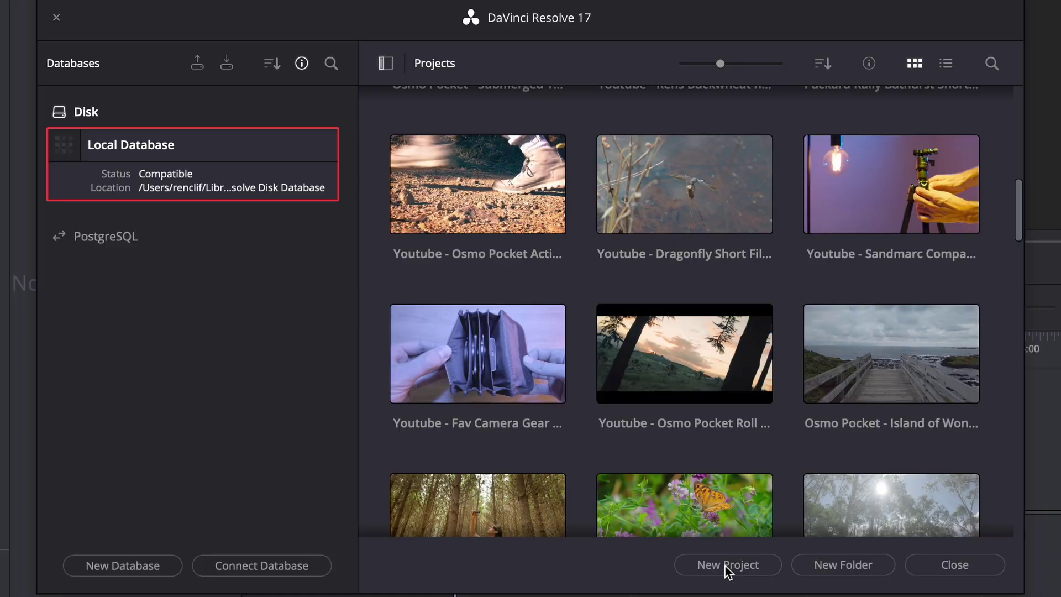
- Start a new project and give it the name '6K BRAW Trim' in the Create New Project dialog
left_click(671, 504)
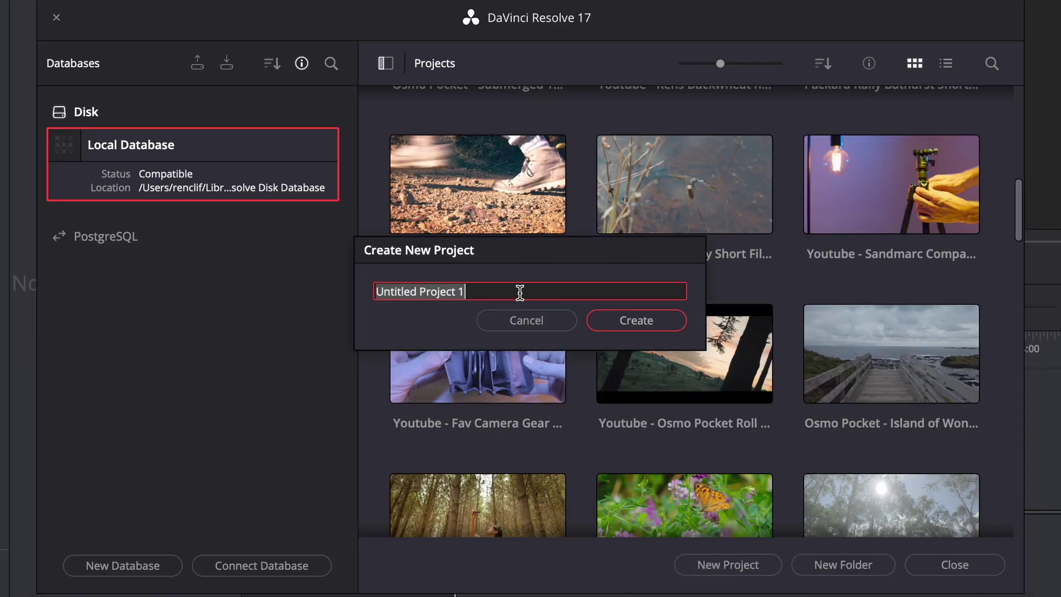
type("6K BRAW ")
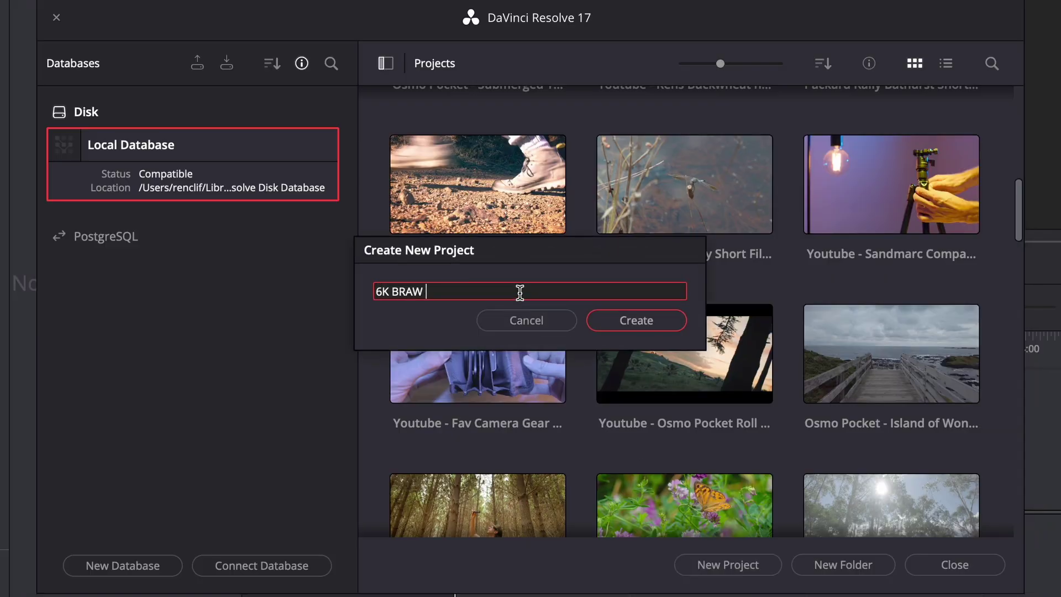
type("Trim")
left_click(646, 321)
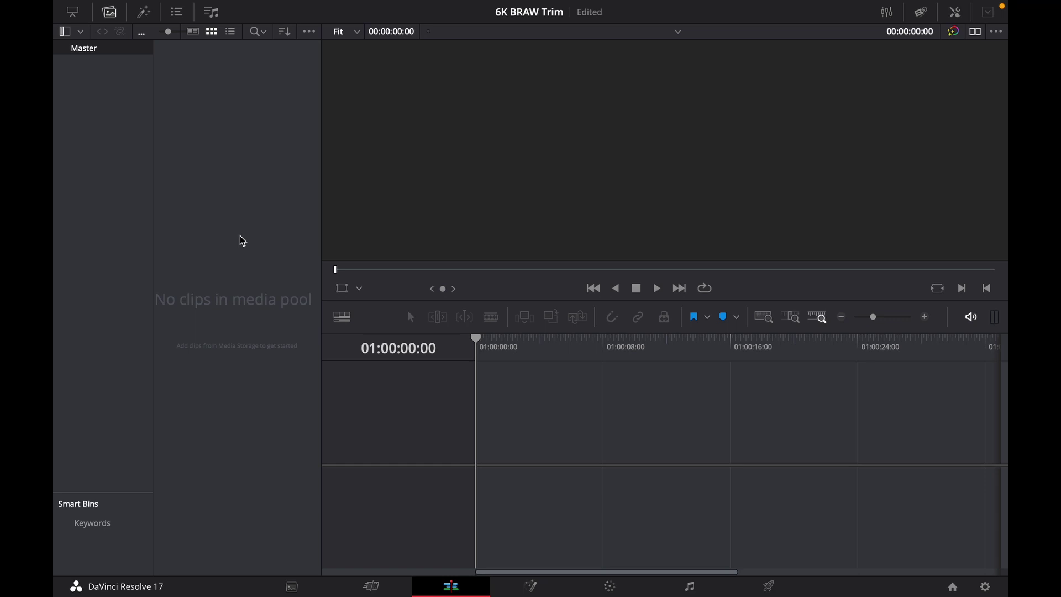
- Add a new bin to the empty media pool and rename it '6K BRAW Trim Footage'
right_click(227, 225)
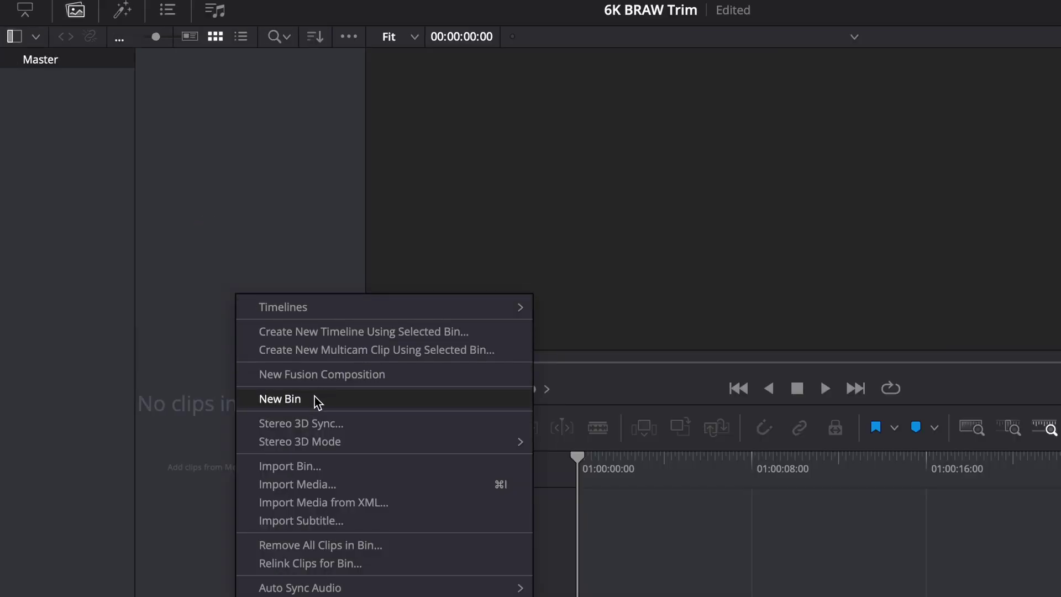
left_click(317, 402)
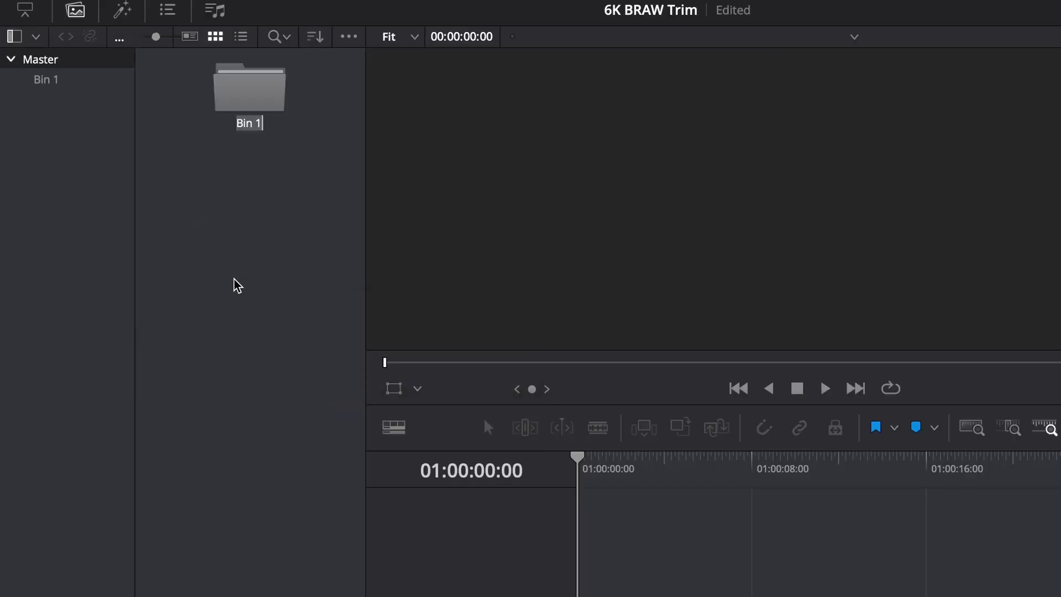
key("Return")
key("BackSpace")
type("6K ")
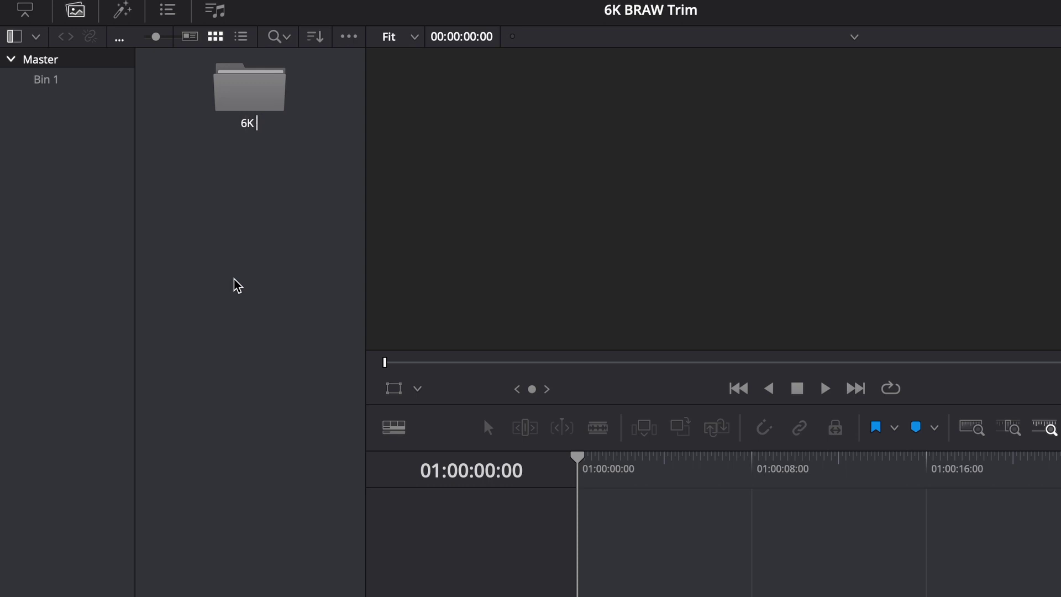
type("BRAW Trim Footage")
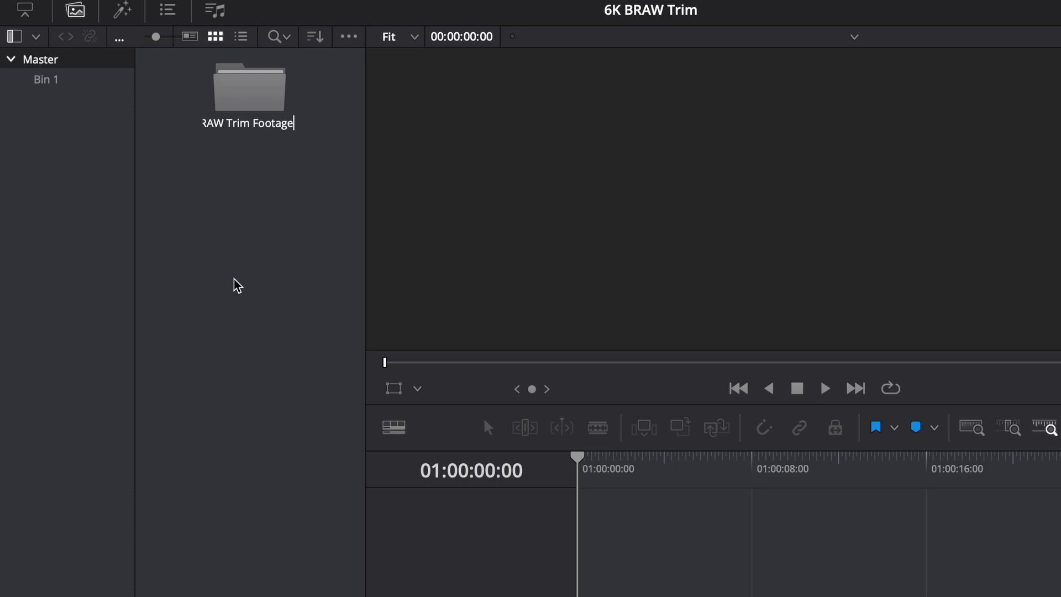
key("Return")
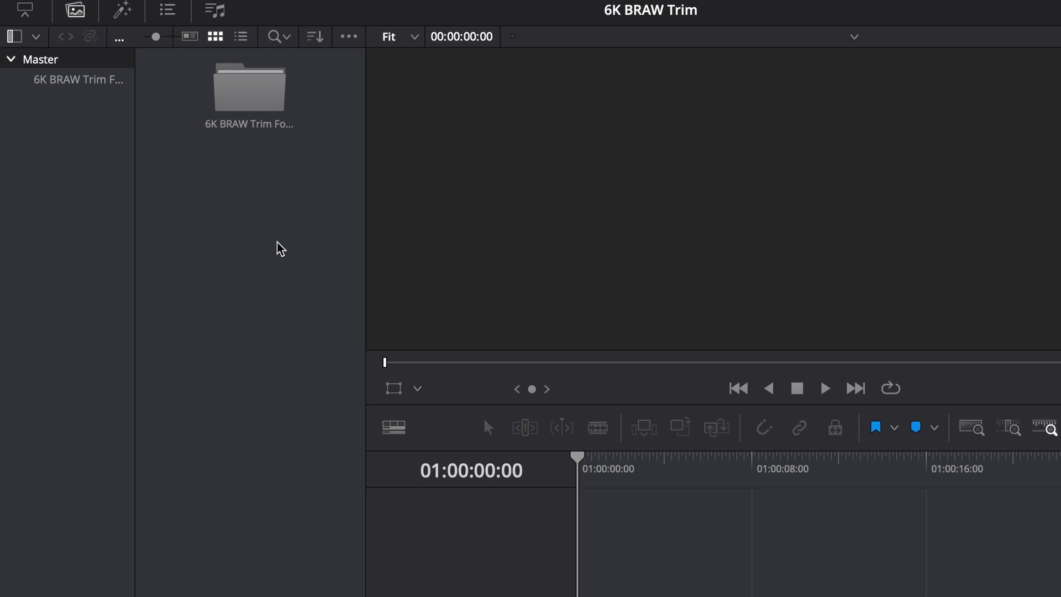
key("super+Tab")
key("super+Tab")
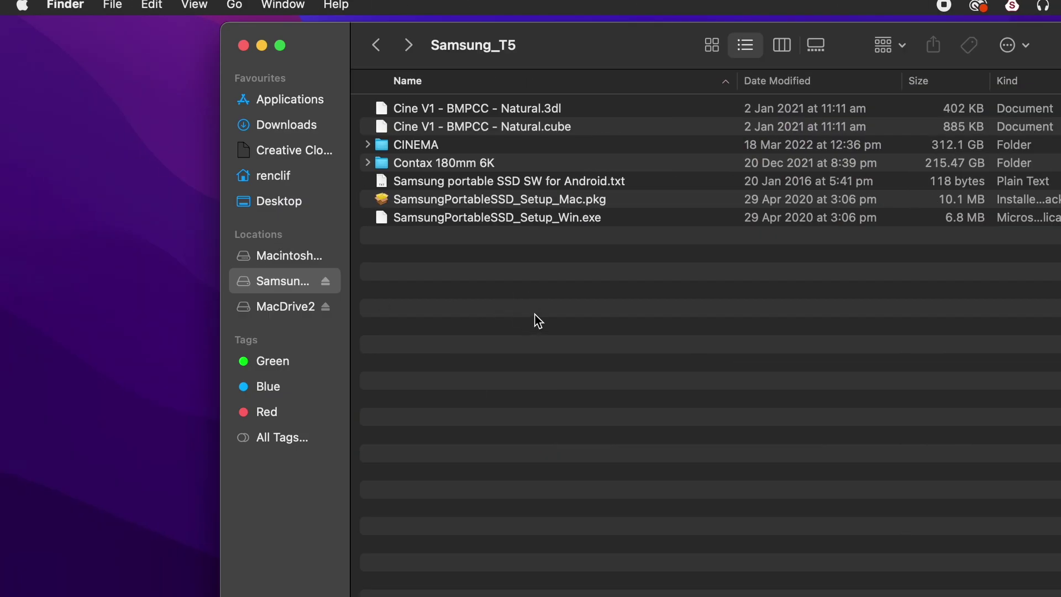
- Make a new folder on Samsung_T5 named 'Contax 180mm 6K Trimmed', reusing the existing folder's name
left_click(441, 163)
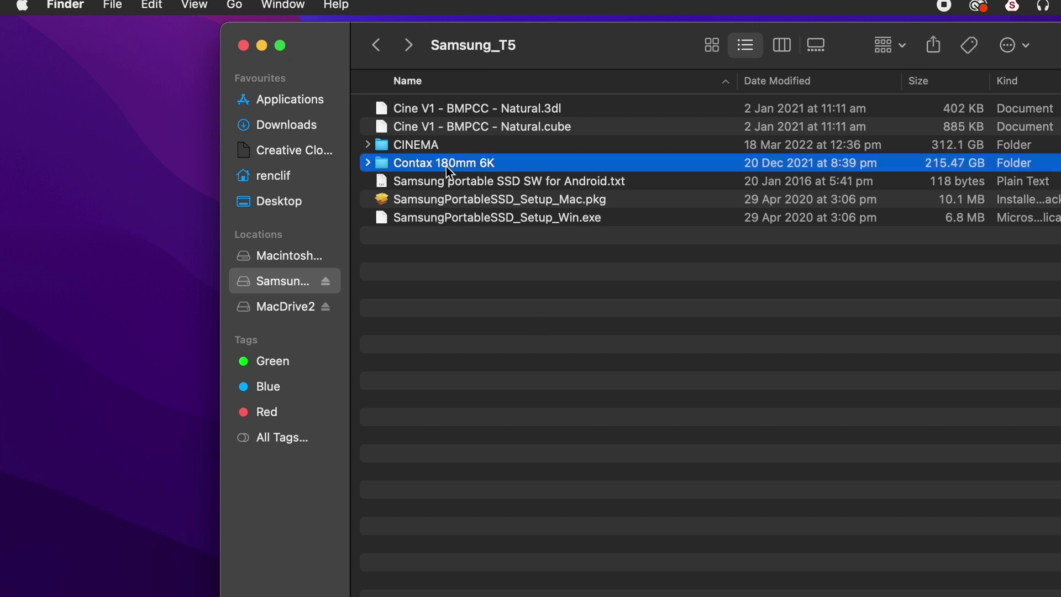
key("Return")
key("super+c")
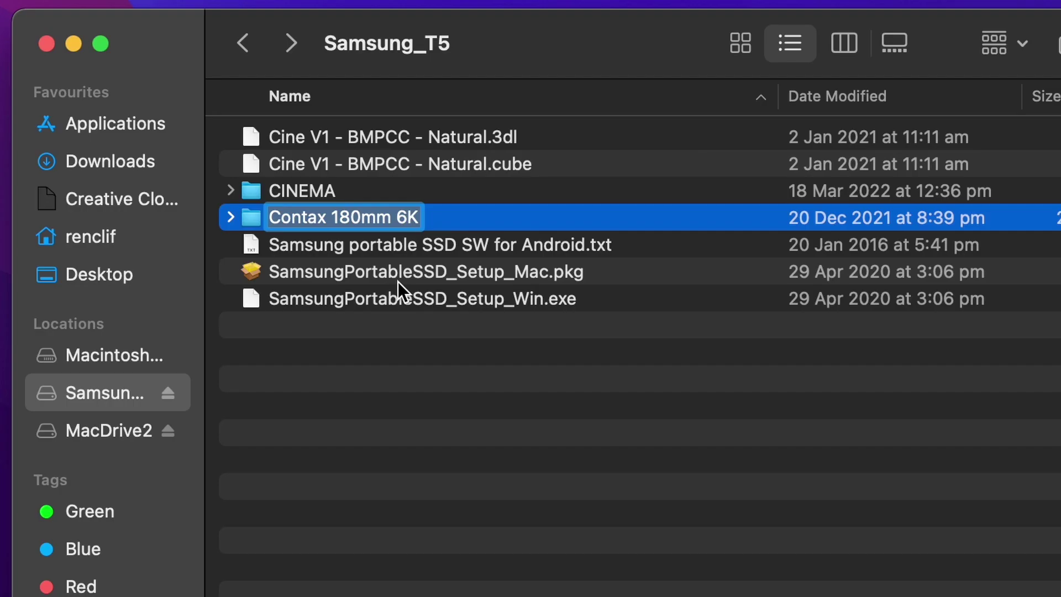
left_click(377, 509)
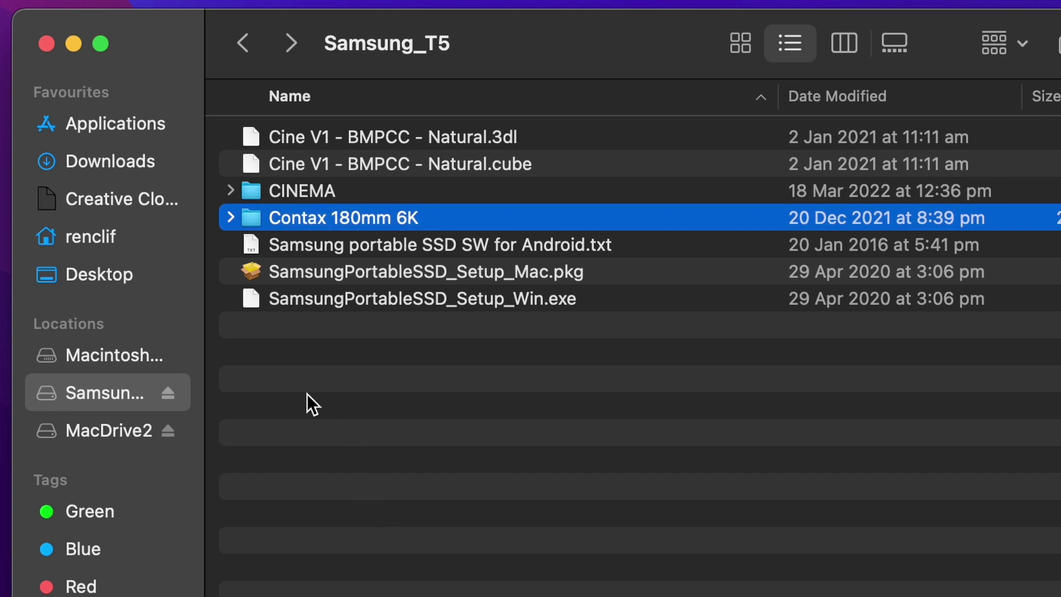
right_click(307, 393)
left_click(389, 412)
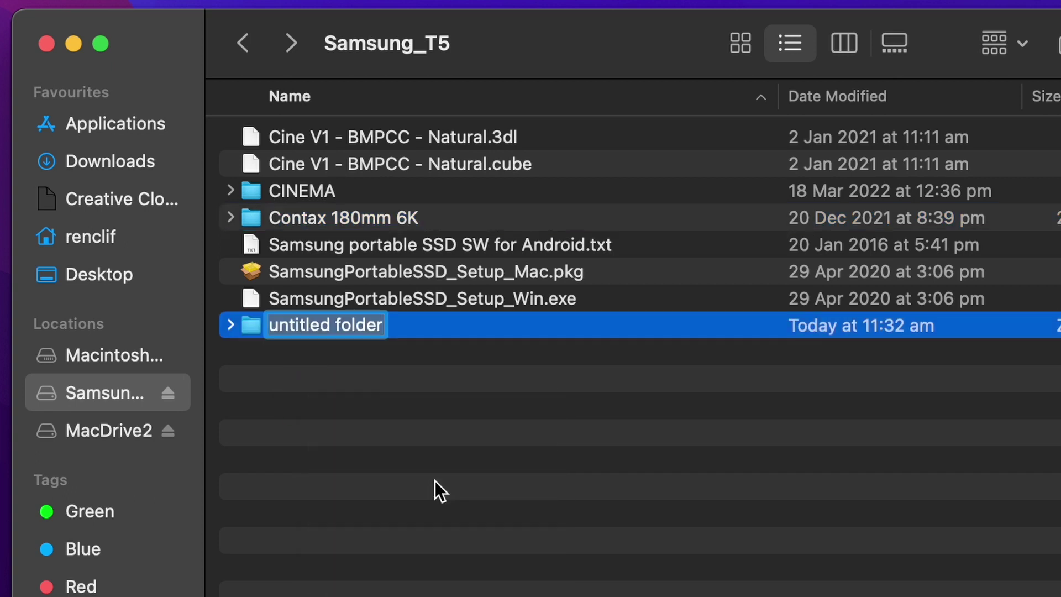
key("super+v")
type("Trimmed")
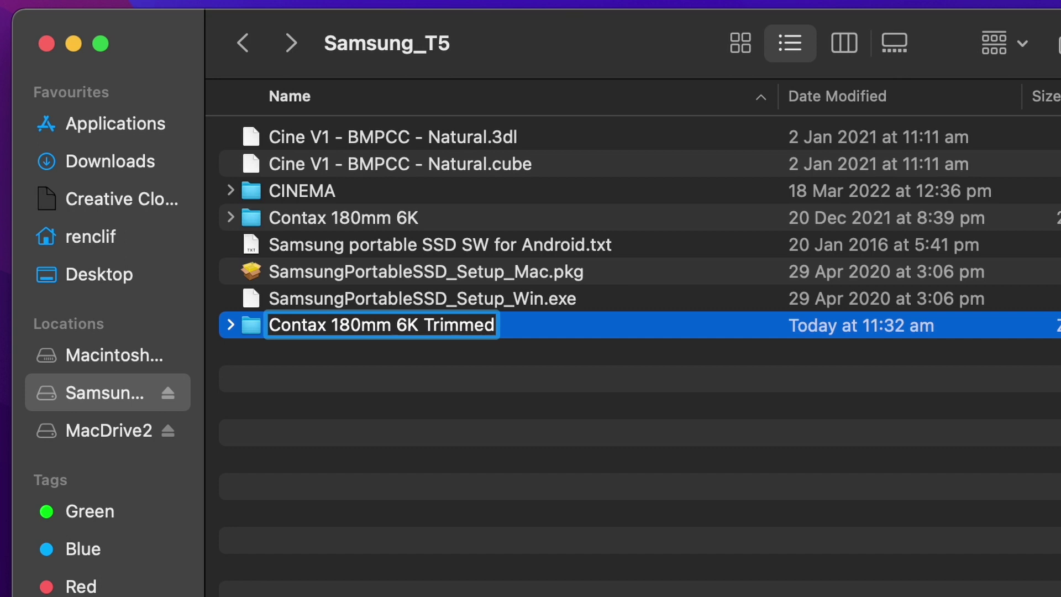
key("Return")
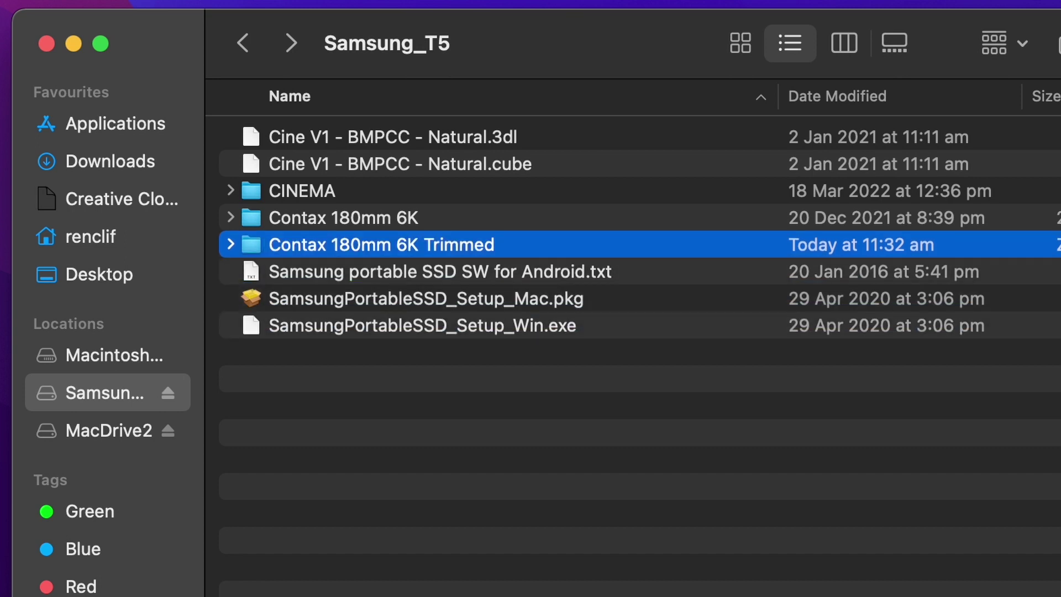
left_click(389, 493)
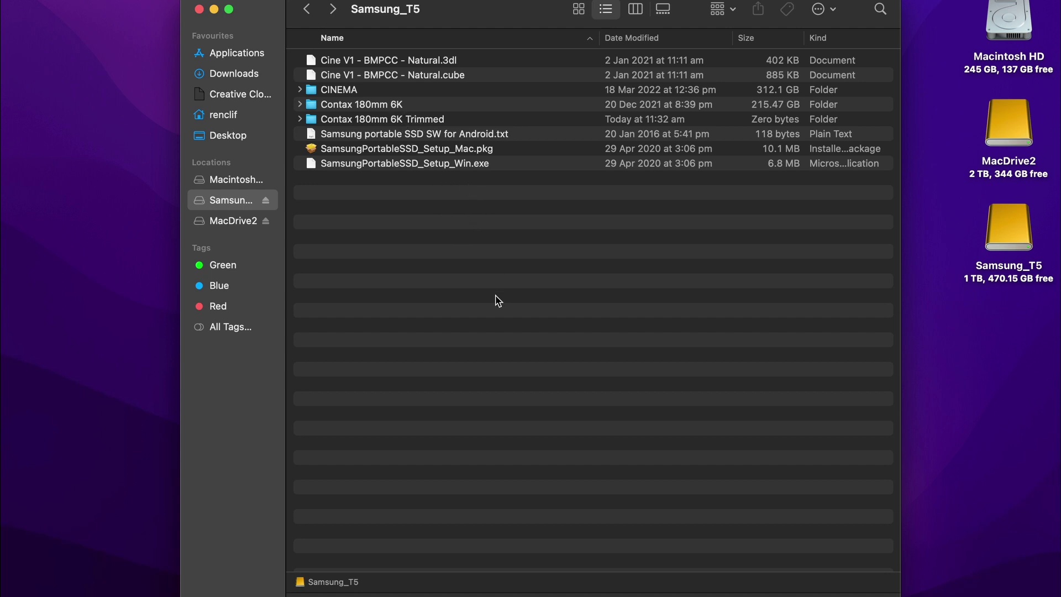
- Check the Contax 180mm 6K and Contax 180mm 6K Trimmed folders, then clear the selection
left_click(396, 109)
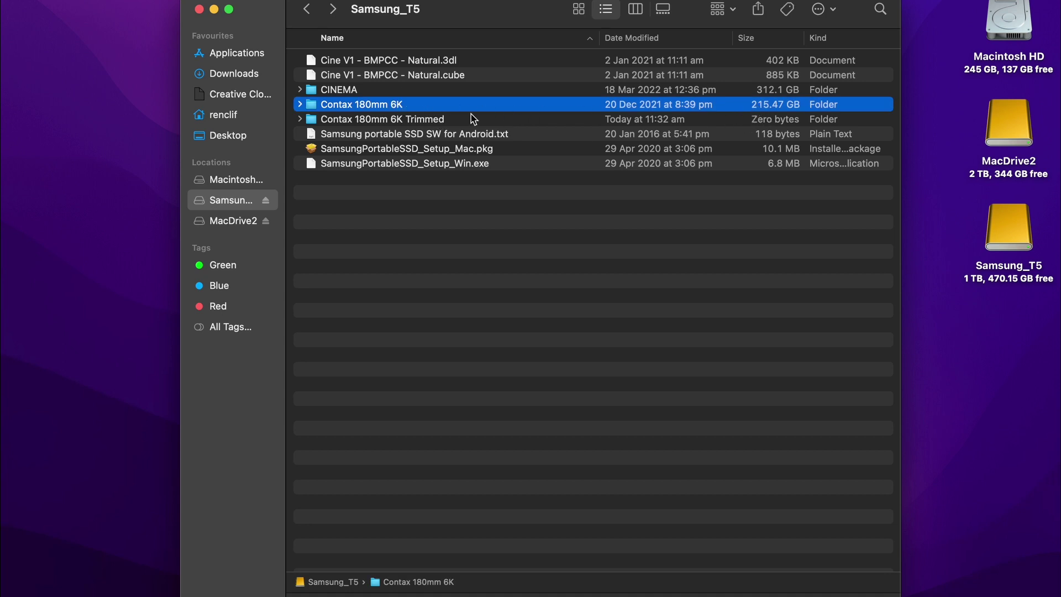
left_click(431, 122)
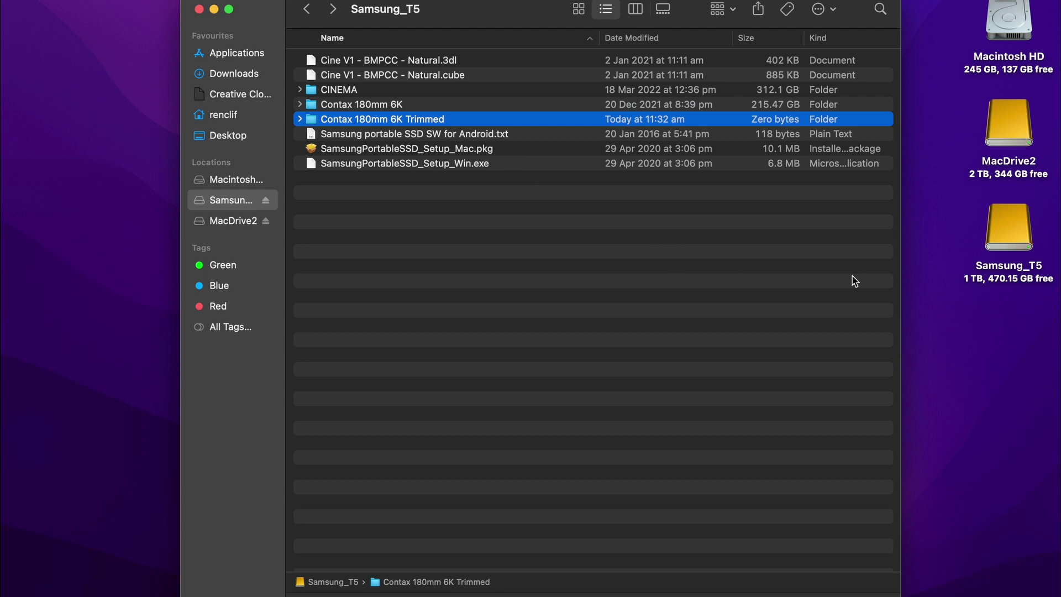
left_click(1007, 228)
left_click(467, 244)
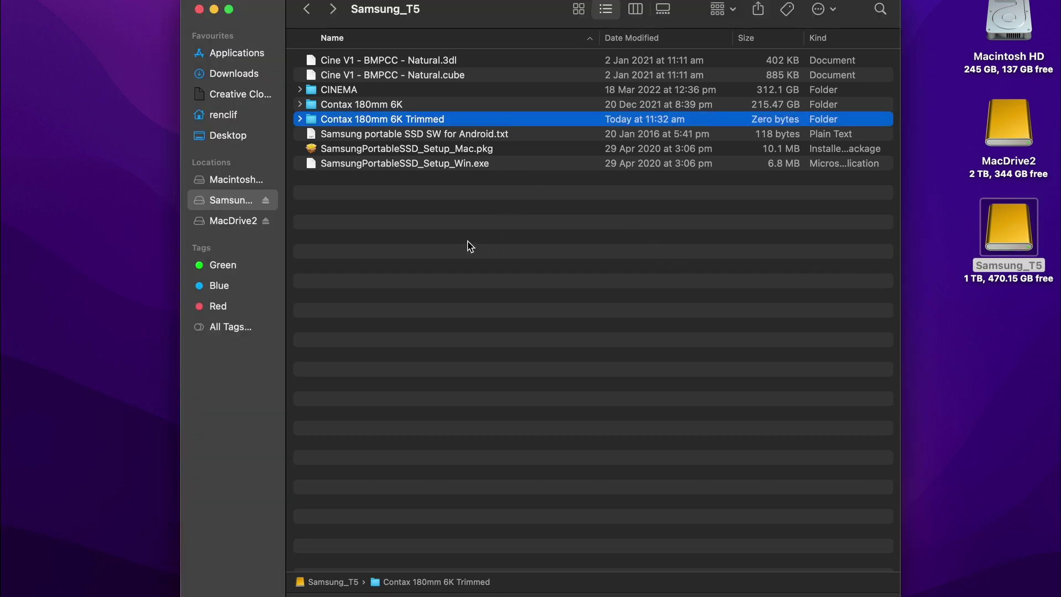
left_click(453, 244)
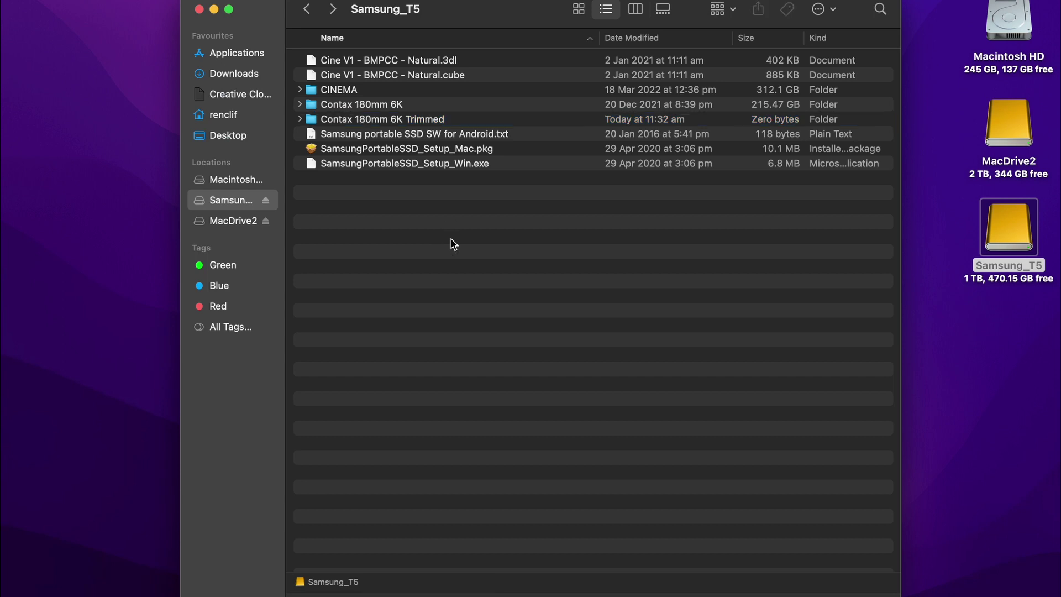
- Open the 6K BRAW Trim Footage bin and browse Import Media to Samsung_T5 > Contax 180mm 6K
key("super+Tab")
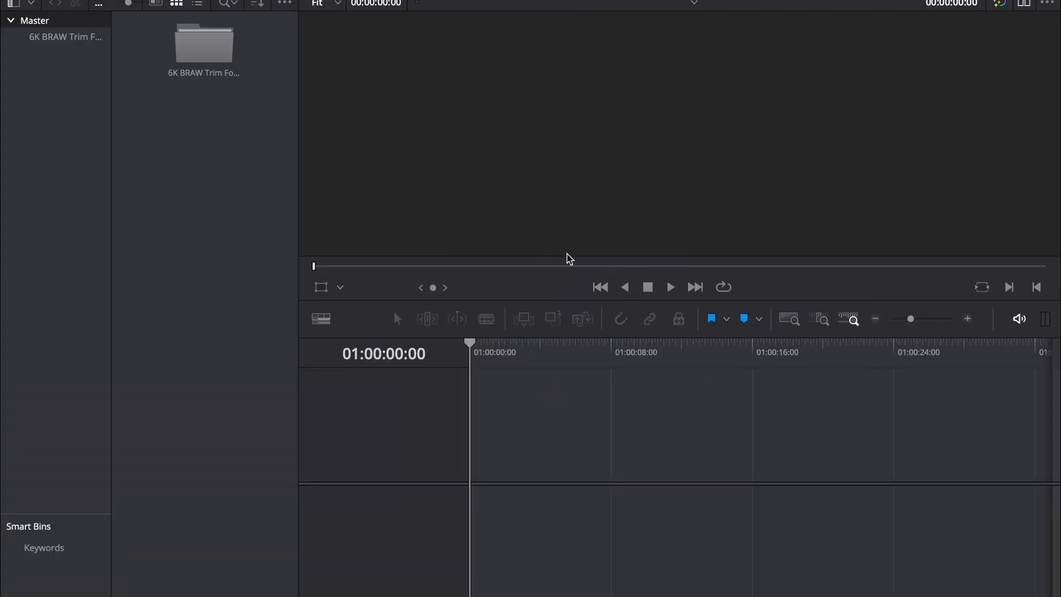
double_click(204, 49)
right_click(186, 111)
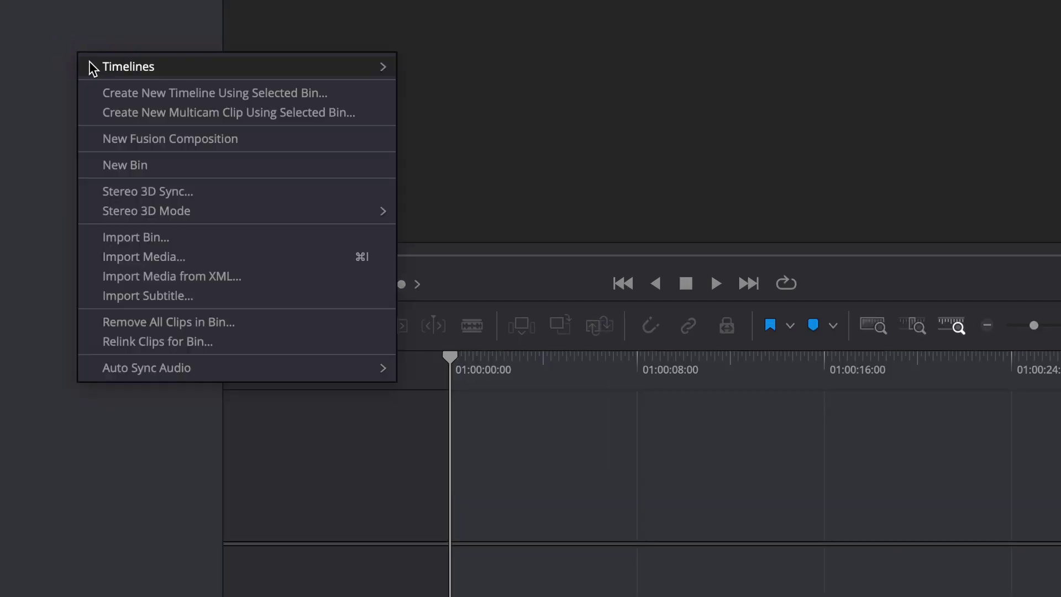
left_click(165, 257)
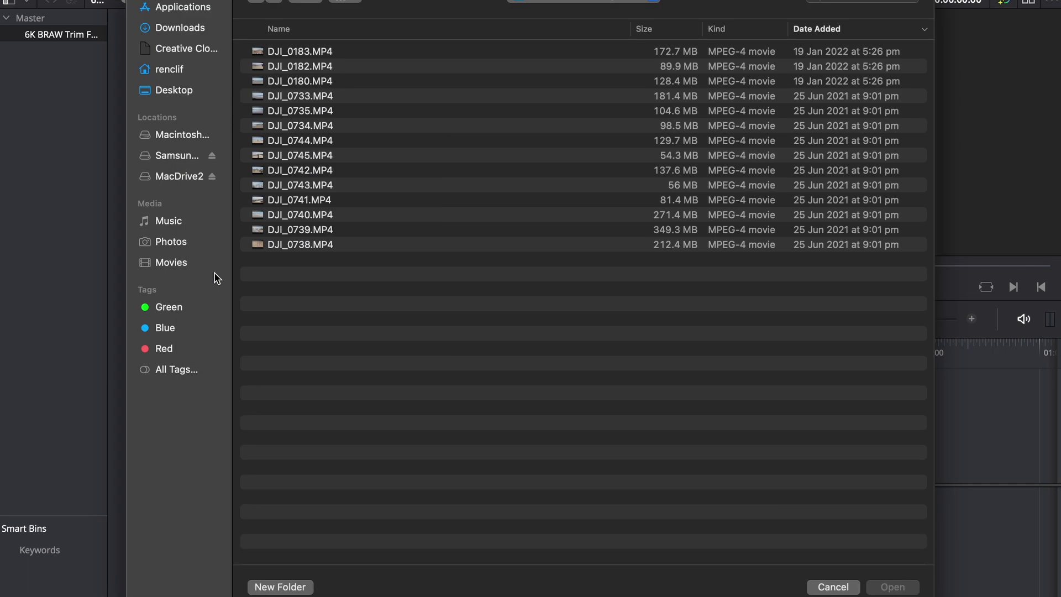
left_click(188, 161)
double_click(318, 99)
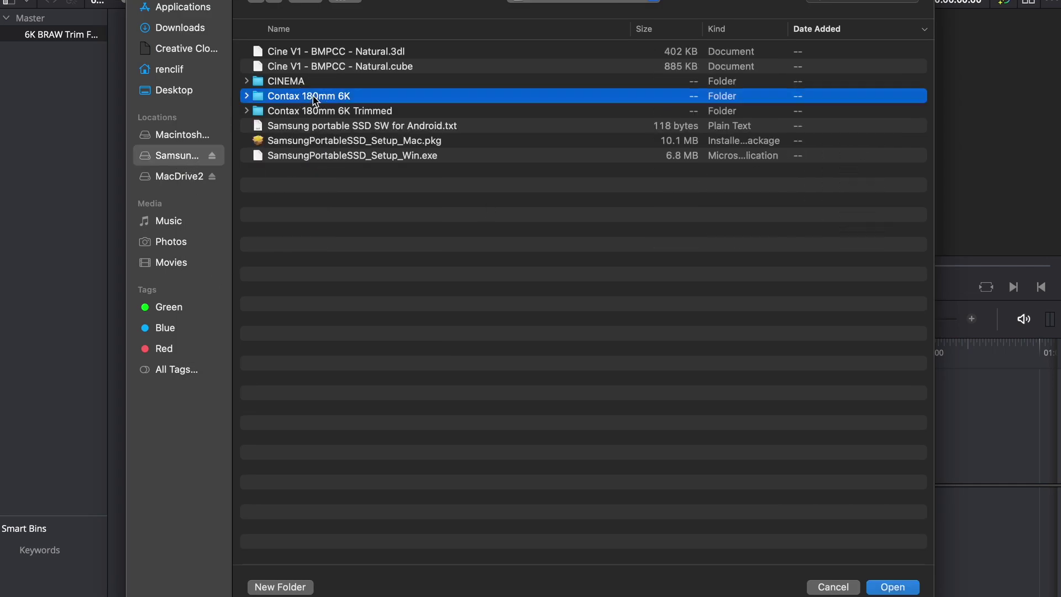
- Import clips A055_09210814_C005 through A059_09280633_C009, choosing Don't Change for frame rate
left_click(355, 158)
left_click(355, 51)
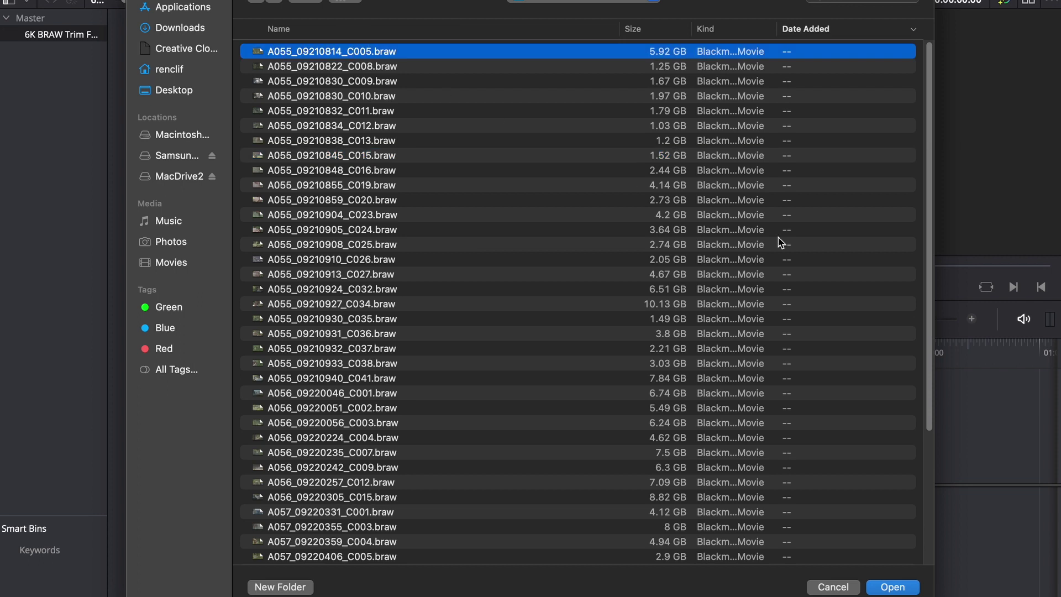
left_click_drag(931, 264, 912, 462)
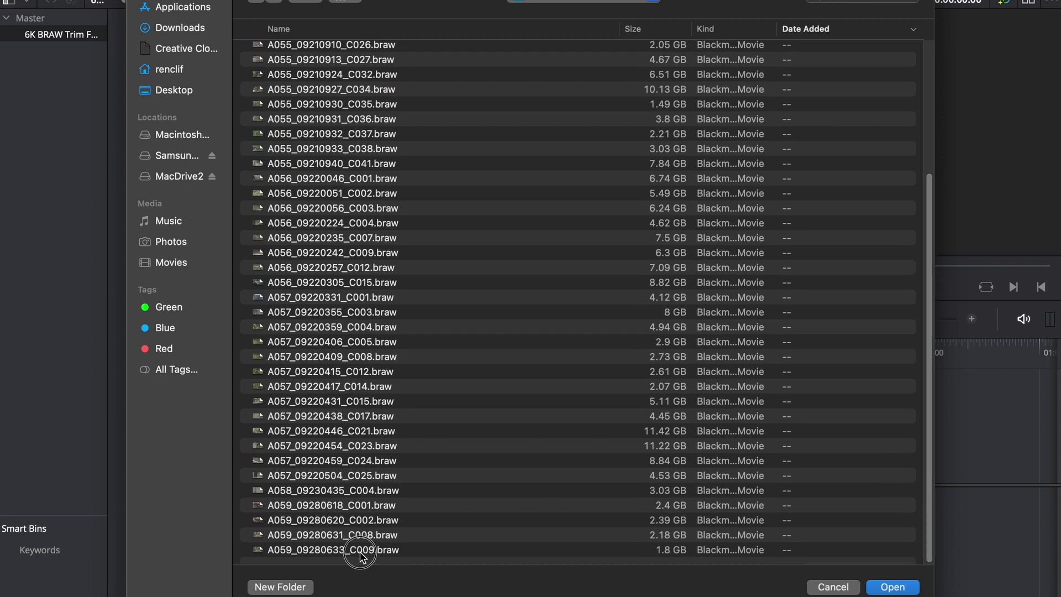
left_click(385, 550, "shift")
left_click(893, 587)
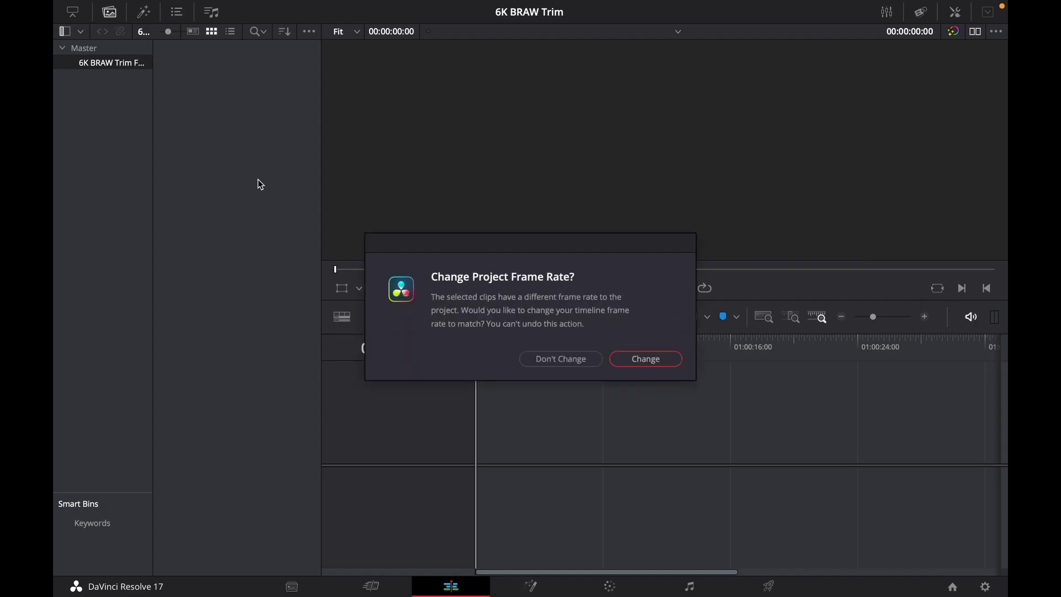
left_click(561, 359)
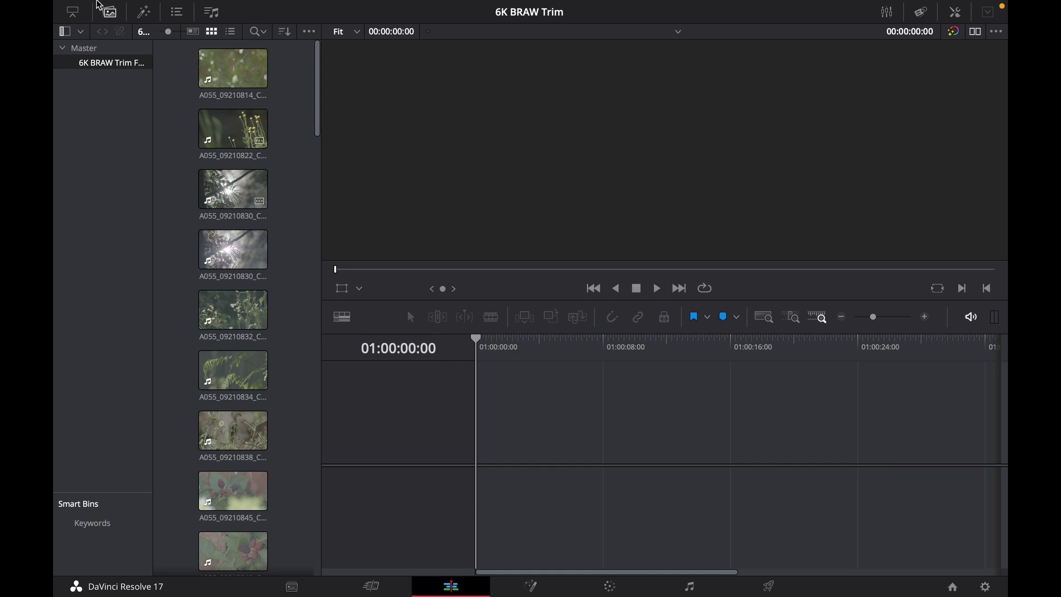
- Start a new timeline named '6K BRAW Trim' with Use Project Settings turned off
left_click(80, 48)
right_click(214, 146)
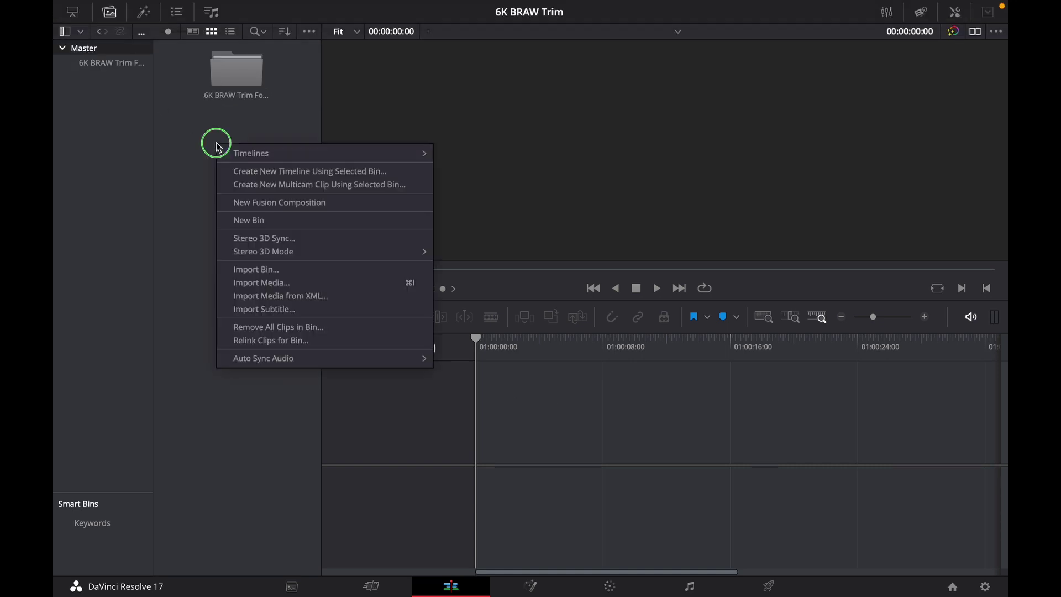
mouse_move(369, 155)
left_click(467, 158)
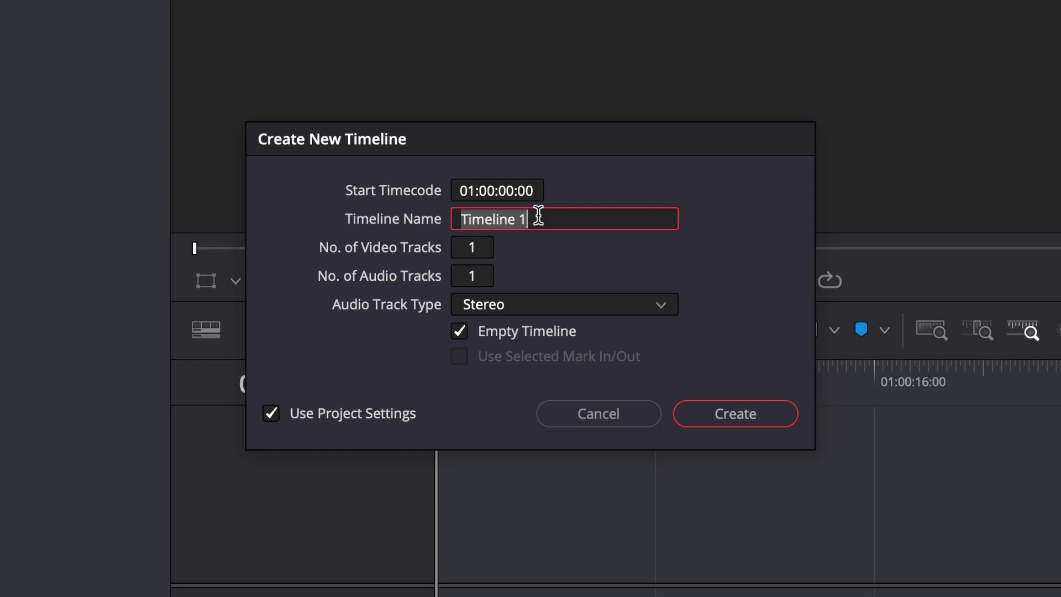
type("6K BRAW ")
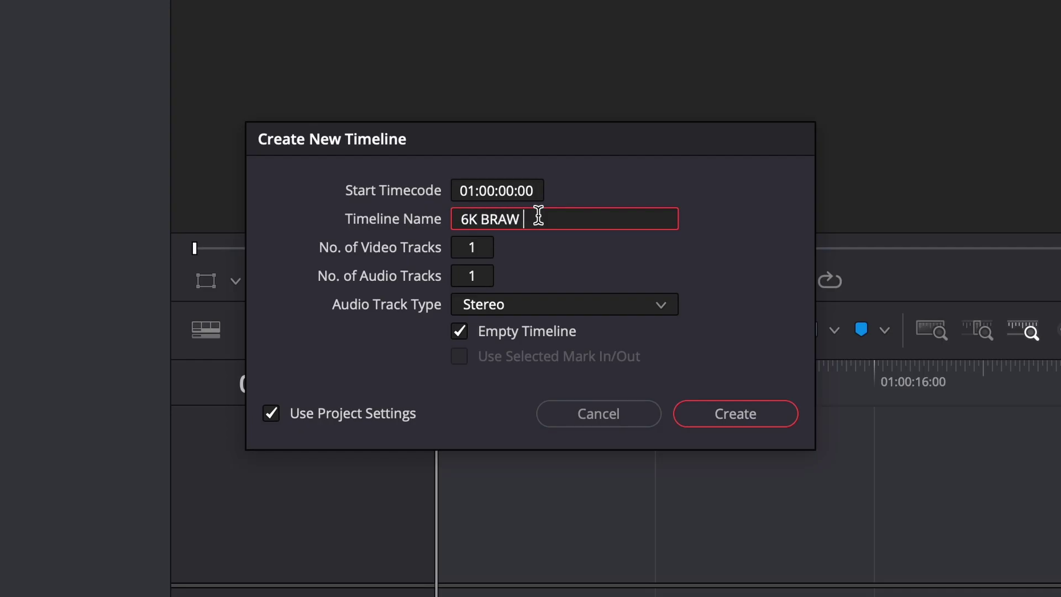
type("Trim")
left_click(272, 414)
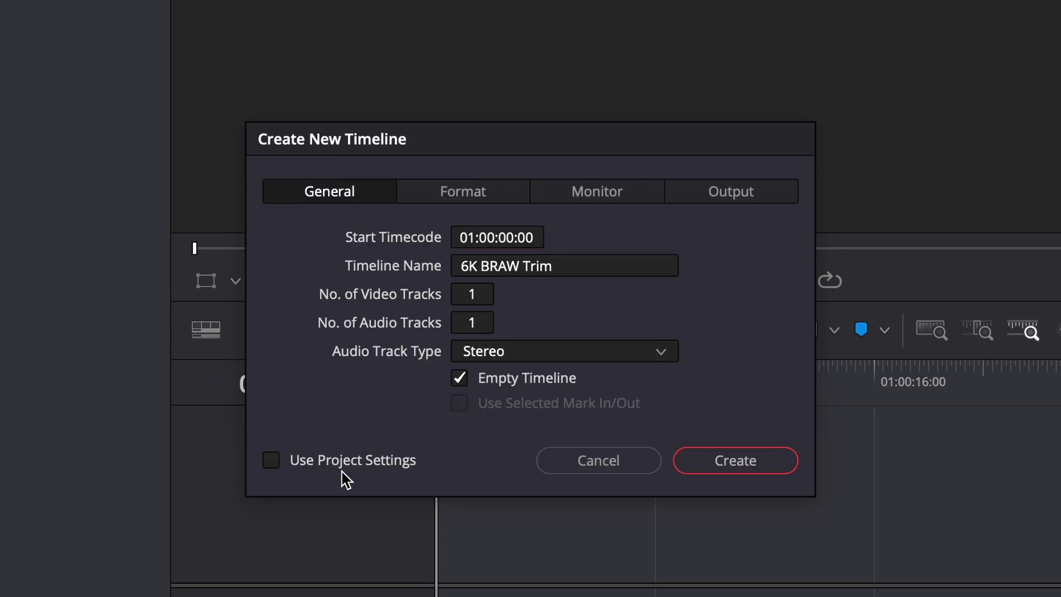
- Set the timeline format to a custom 6144 x 3456 resolution
left_click(471, 199)
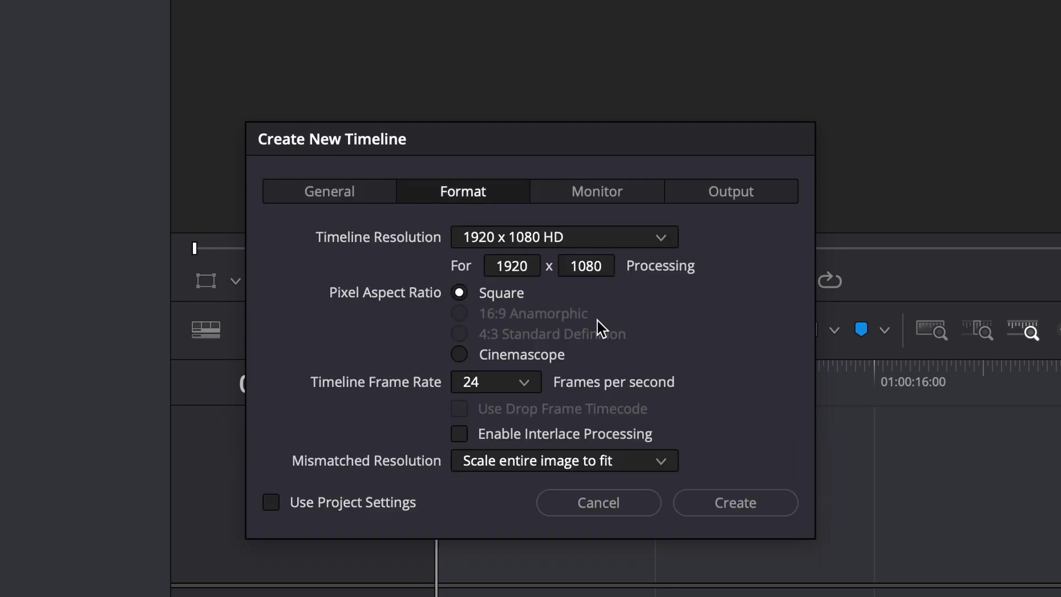
left_click(659, 244)
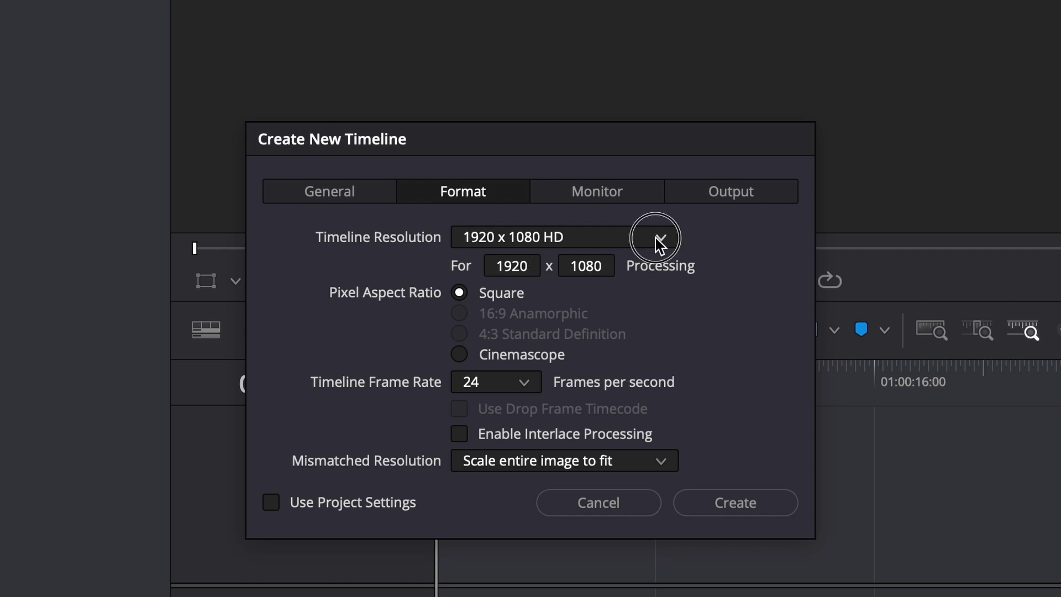
left_click_drag(673, 303, 676, 355)
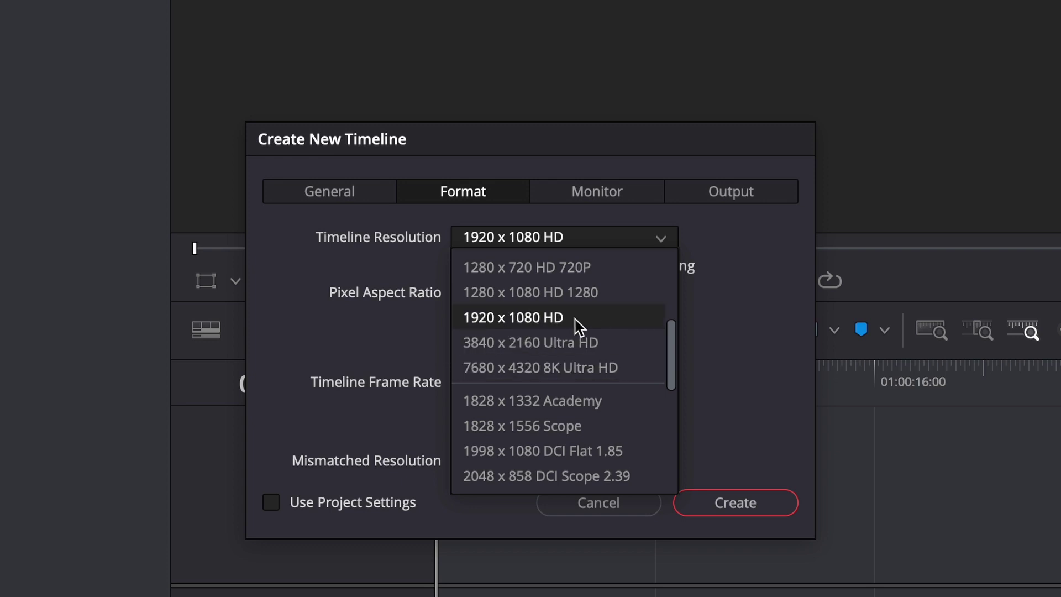
scroll(575, 329, "up", 2)
left_click(486, 268)
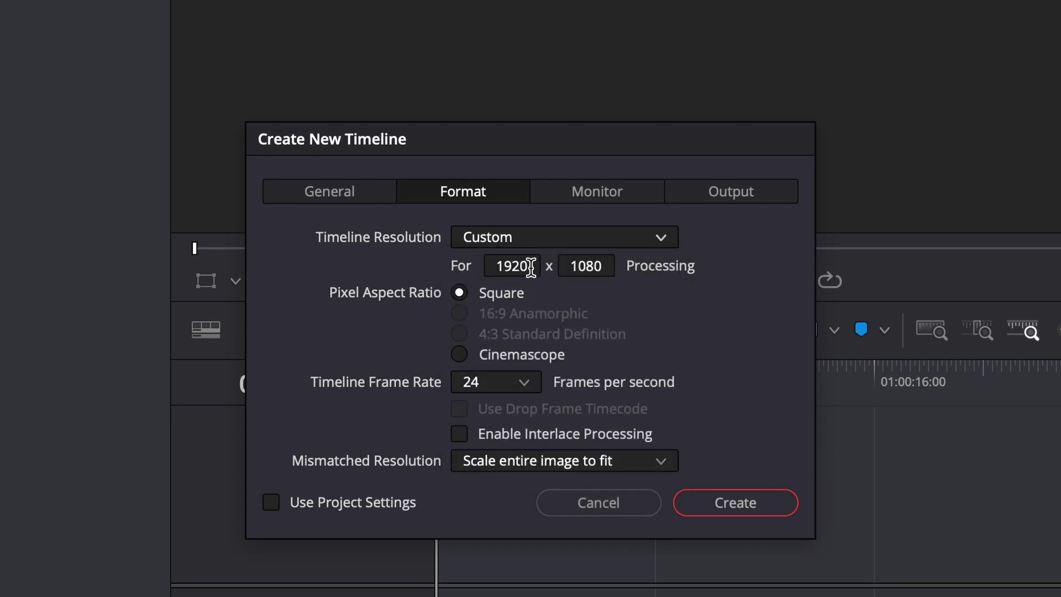
left_click_drag(529, 266, 457, 270)
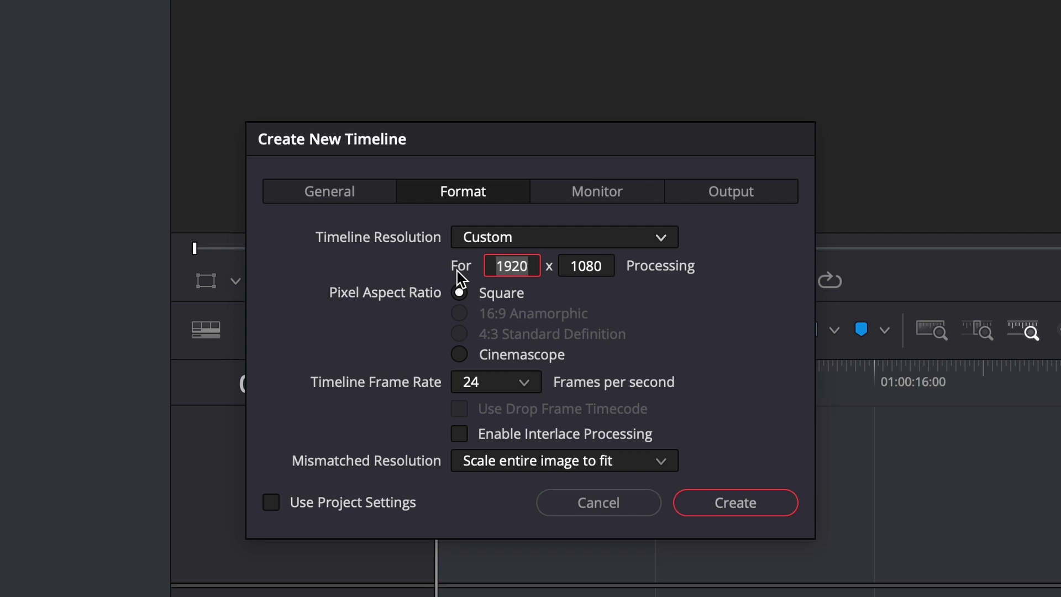
type("6144")
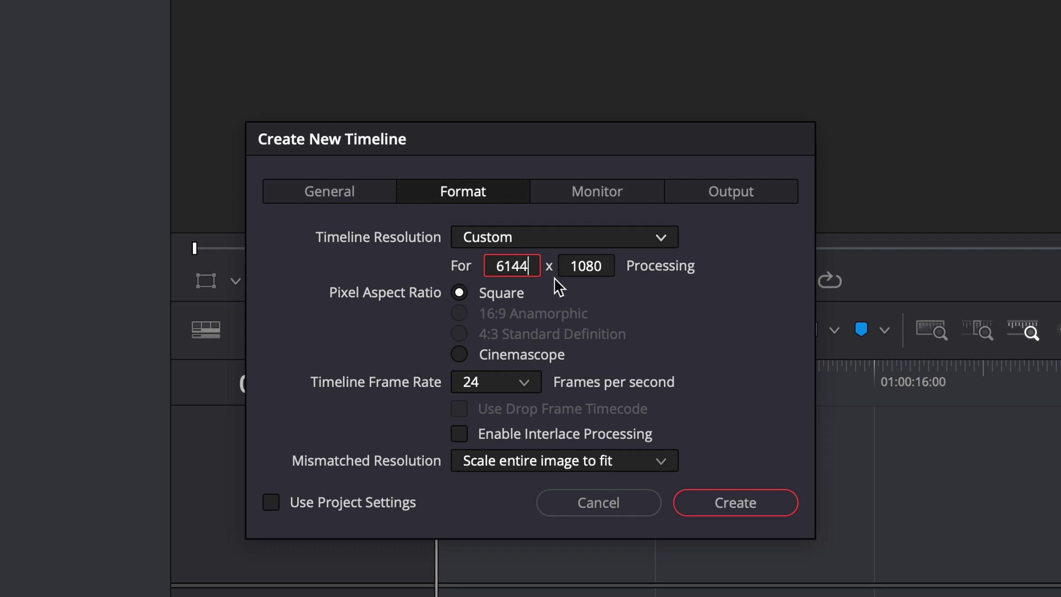
left_click_drag(614, 265, 564, 269)
type("3456")
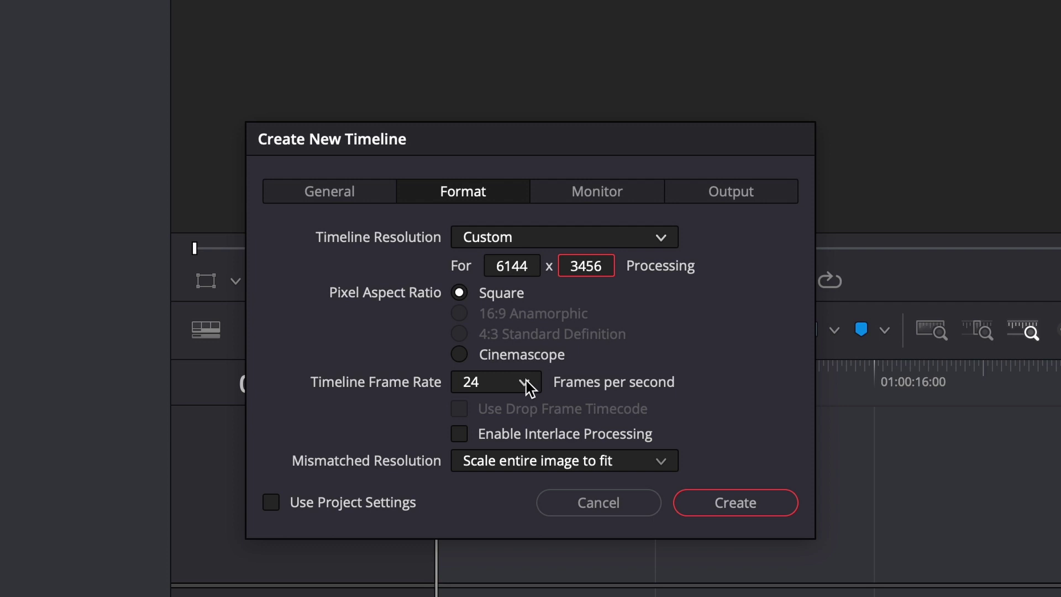
- Set the timeline frame rate to 50 and create the timeline
left_click(525, 383)
scroll(535, 515, "down", 2)
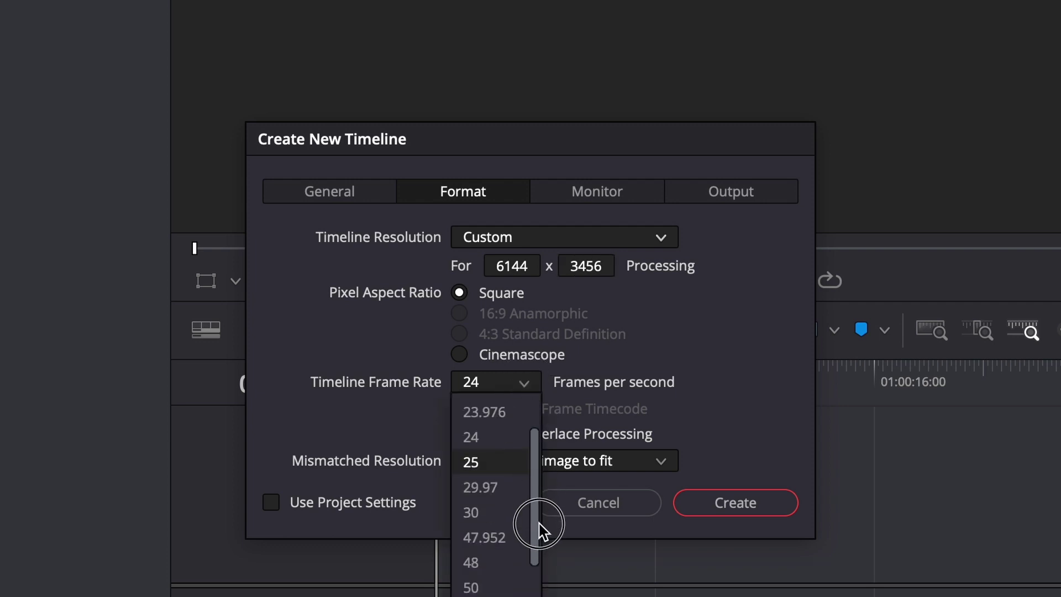
left_click(487, 588)
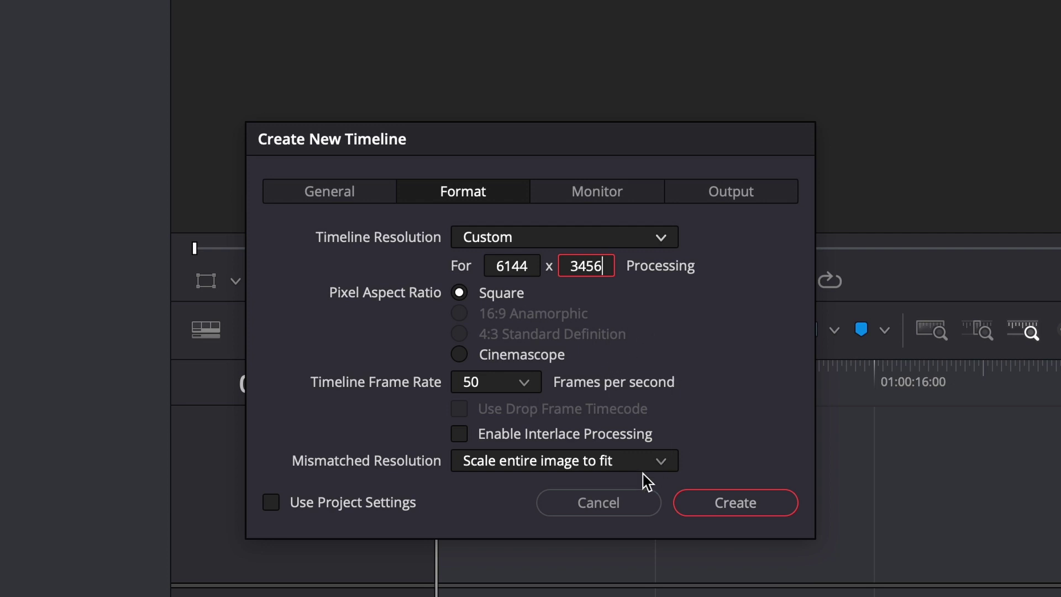
left_click(724, 513)
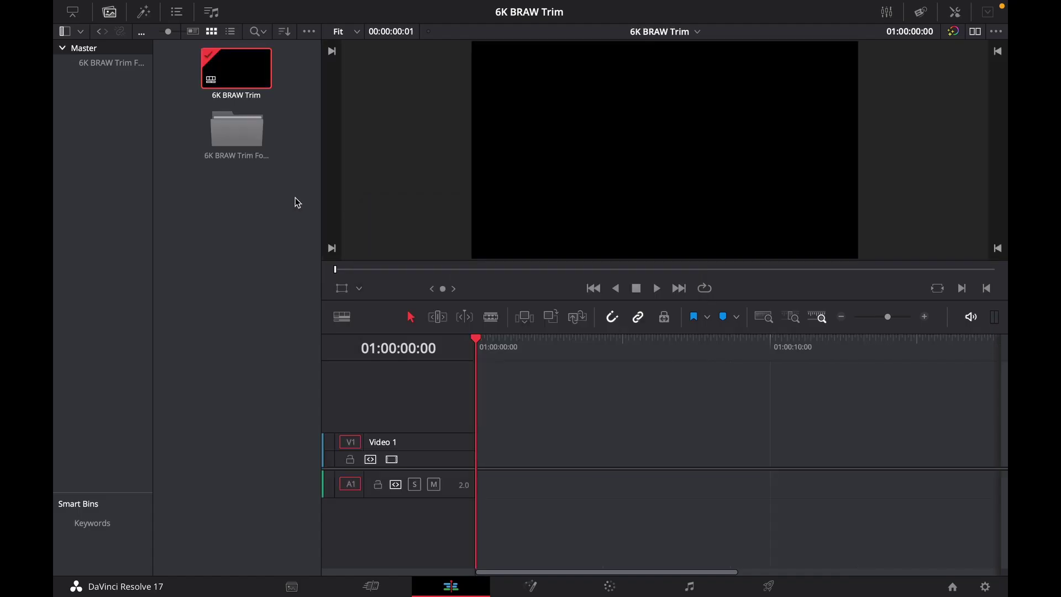
- Open the A055 clips folder and scrub through A055_09210814_C005.braw in the source viewer
double_click(244, 143)
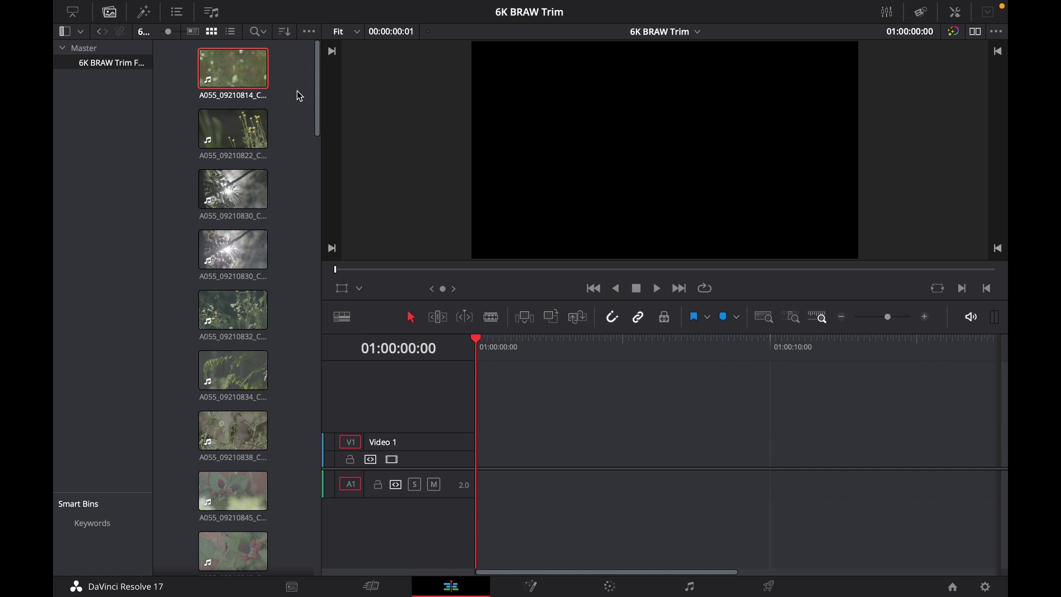
double_click(234, 71)
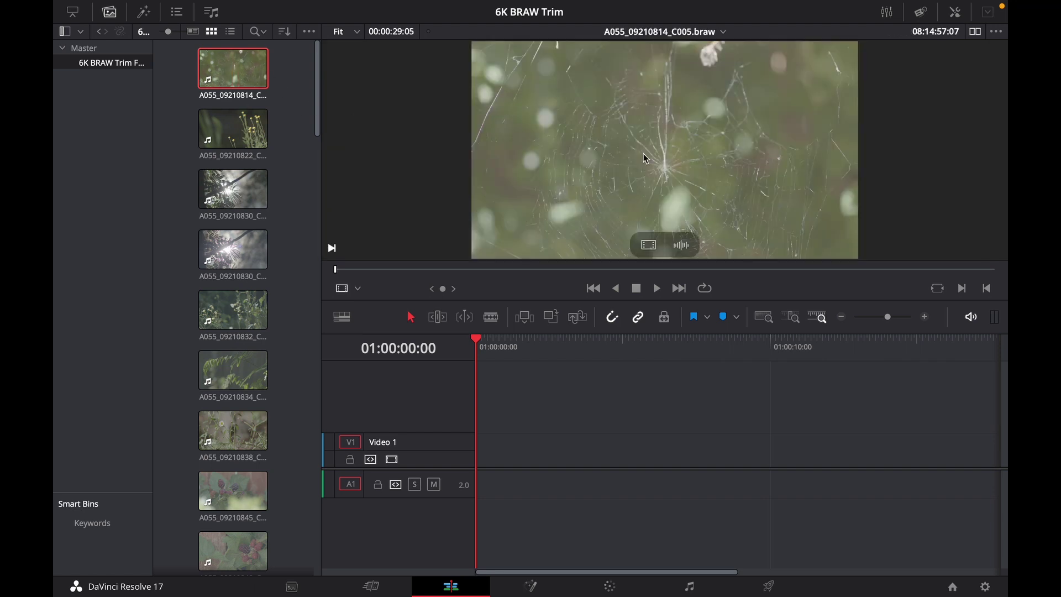
left_click_drag(464, 270, 448, 270)
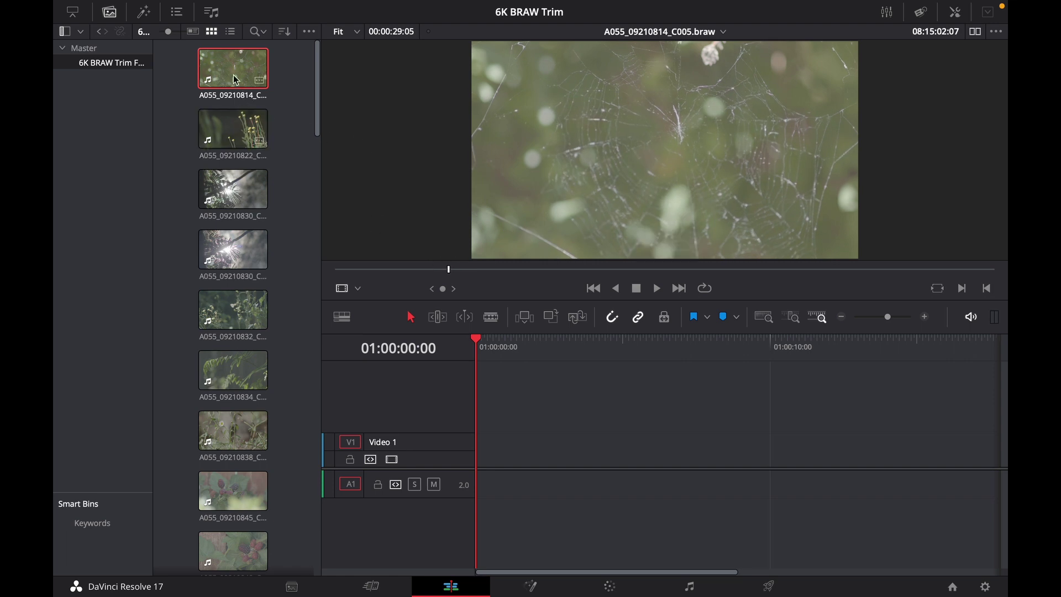
- Drag all the A055 clips onto V1/A1 of the timeline and select A055_09210814_C005.braw
key("ctrl+a")
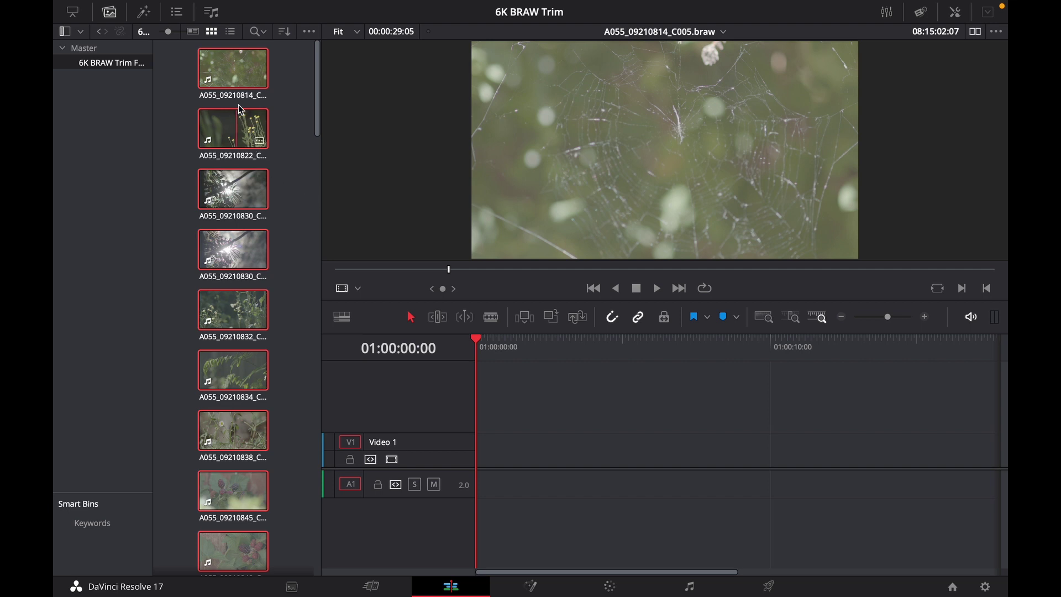
left_click_drag(234, 70, 477, 485)
key("shift+z")
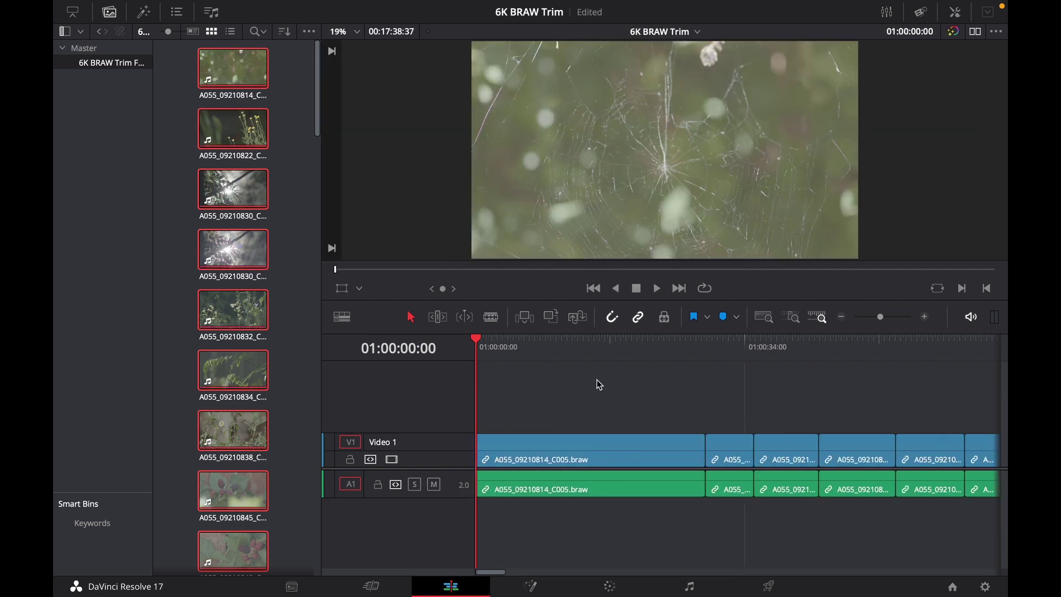
key("shift+z")
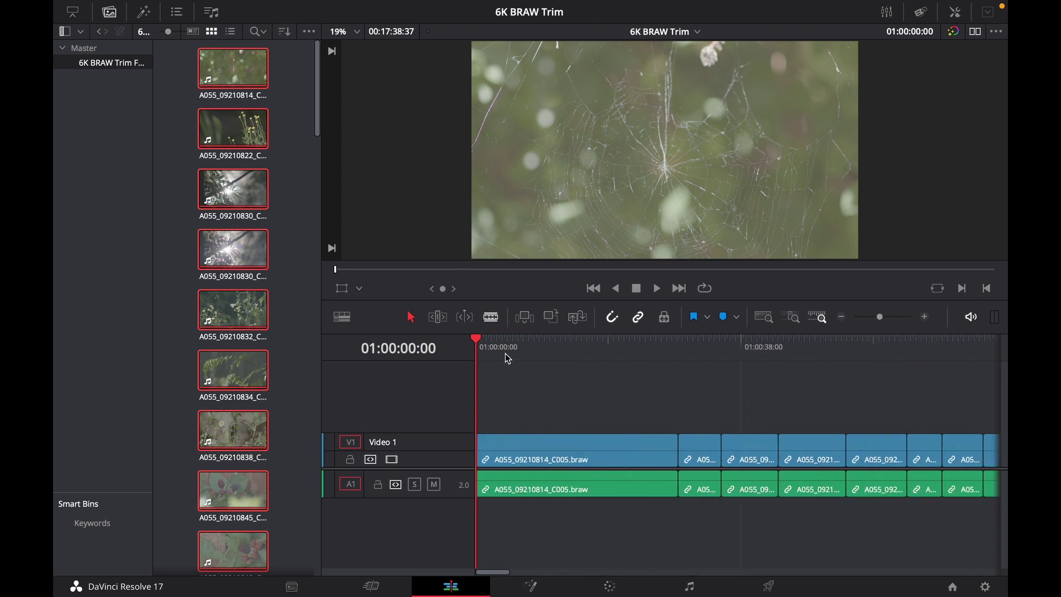
left_click(490, 347)
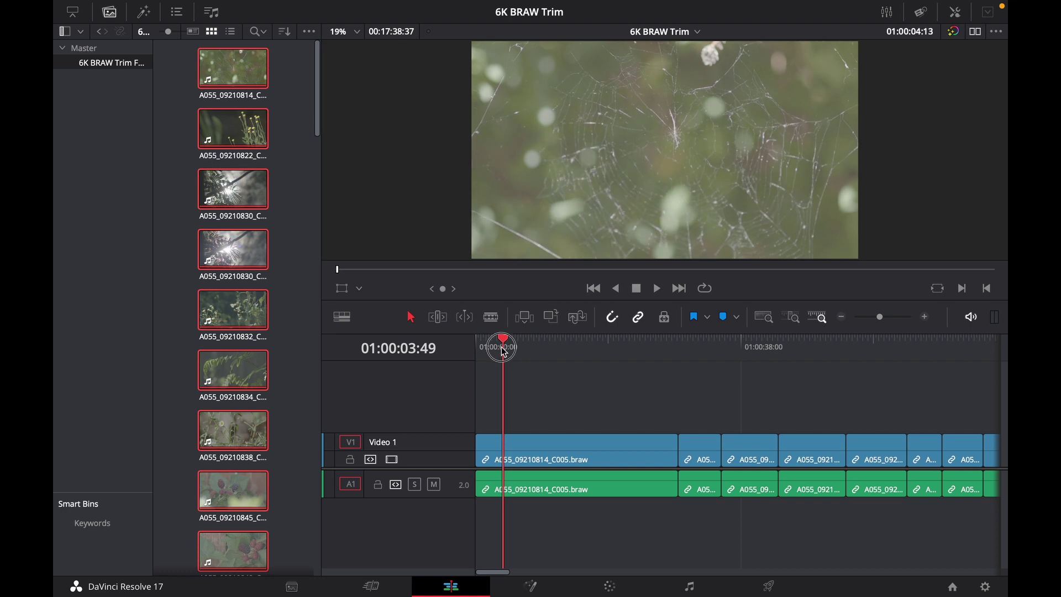
mouse_move(503, 352)
left_mouse_down()
mouse_move(477, 351)
mouse_move(535, 356)
mouse_move(494, 362)
left_mouse_up()
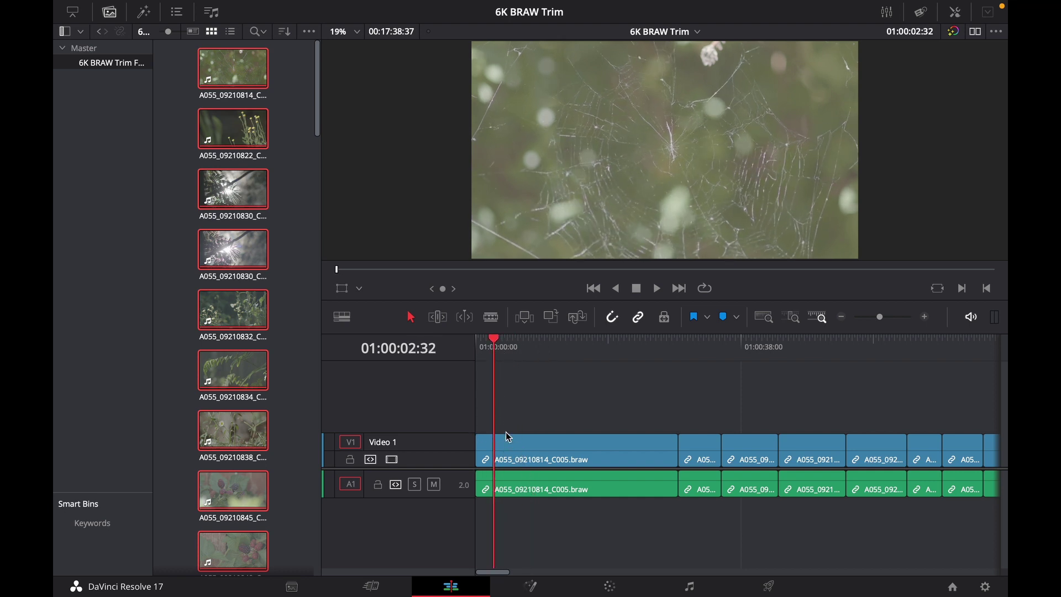
left_click(529, 445)
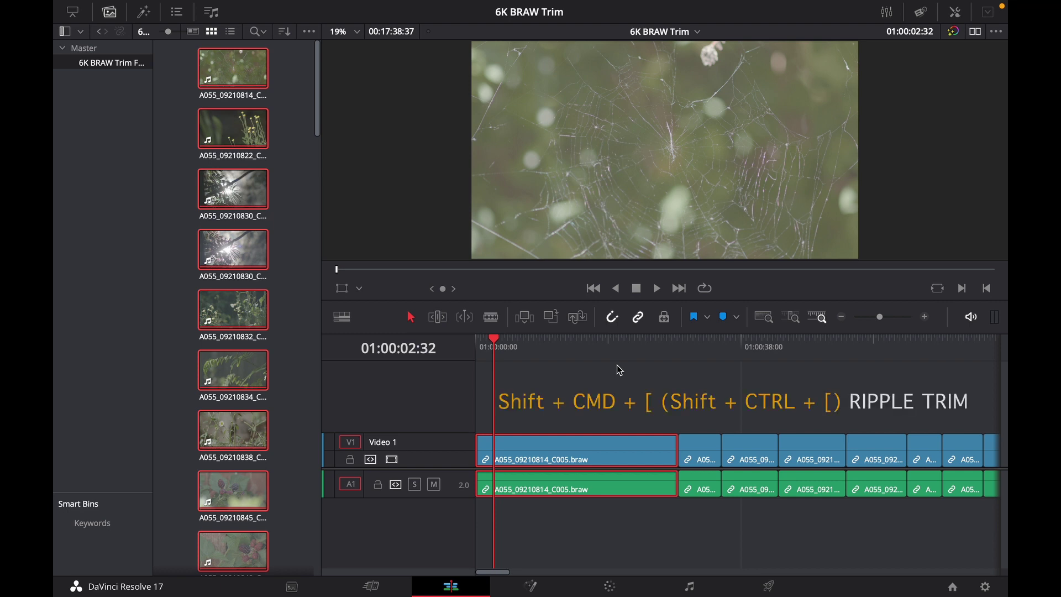
- Ripple-trim the start and end of A055_09210814_C005 to the playhead, about 22 seconds long
key("shift+super+bracketleft")
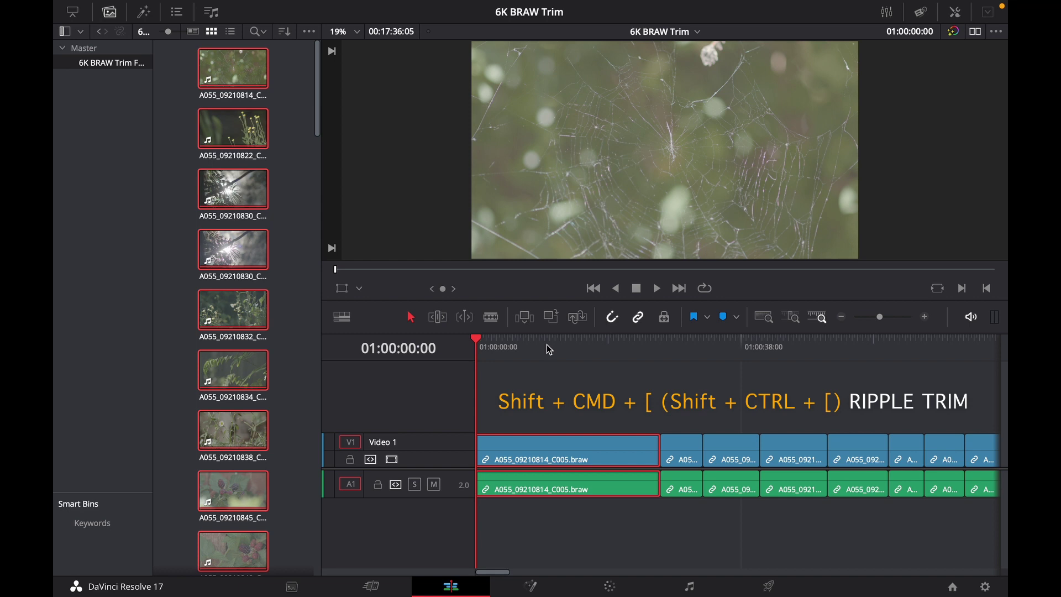
left_click(481, 344)
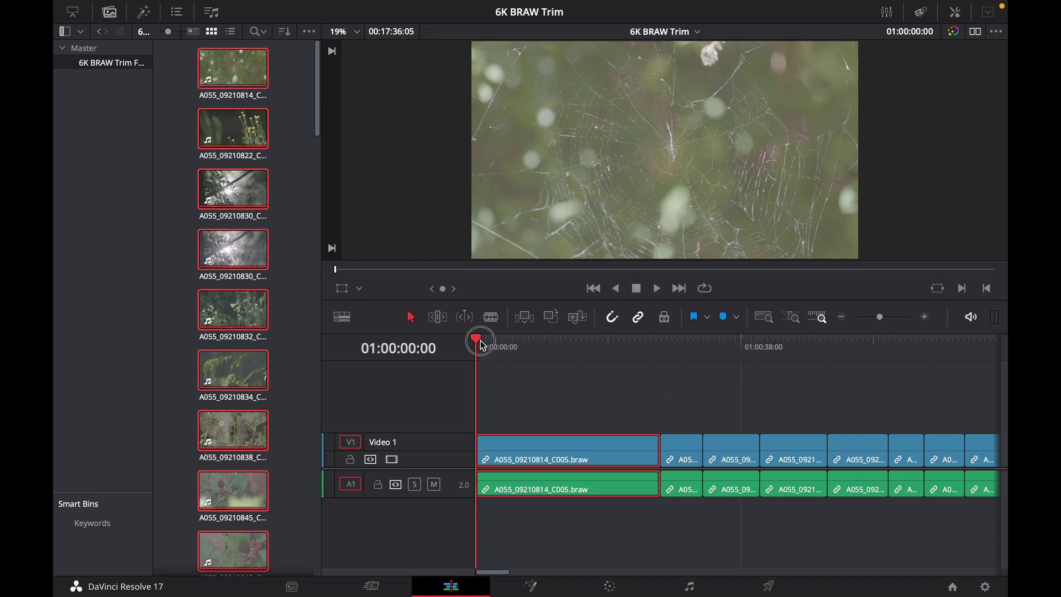
left_click_drag(481, 344, 639, 352)
key("shift+super+bracketright")
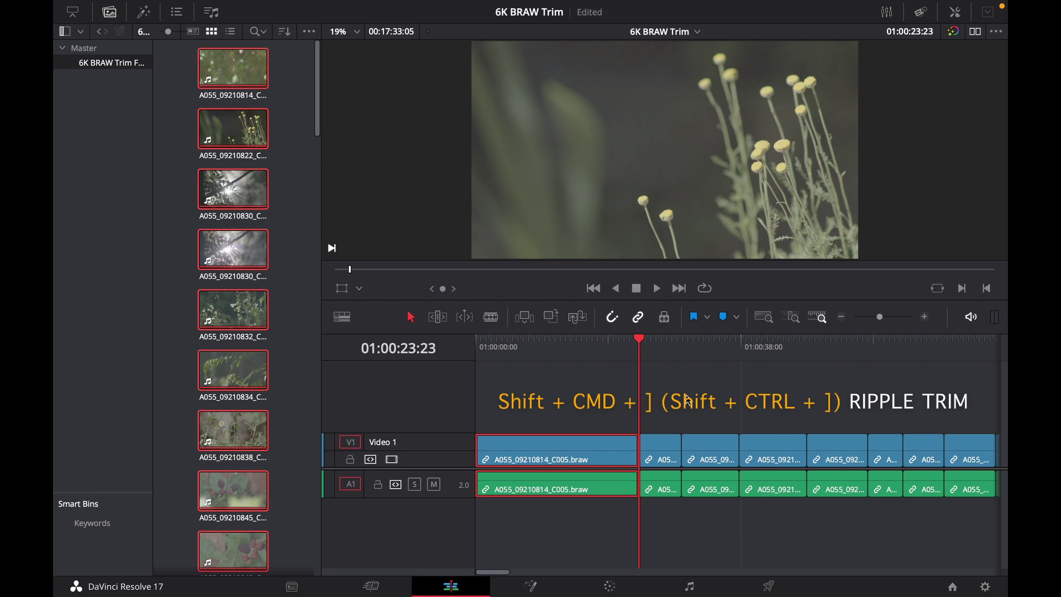
- Ripple-trim the head and tail of the second clip, A055_09210822_C008.braw
key("super+equal")
scroll(694, 400, "right", 3)
scroll(693, 400, "right", 2)
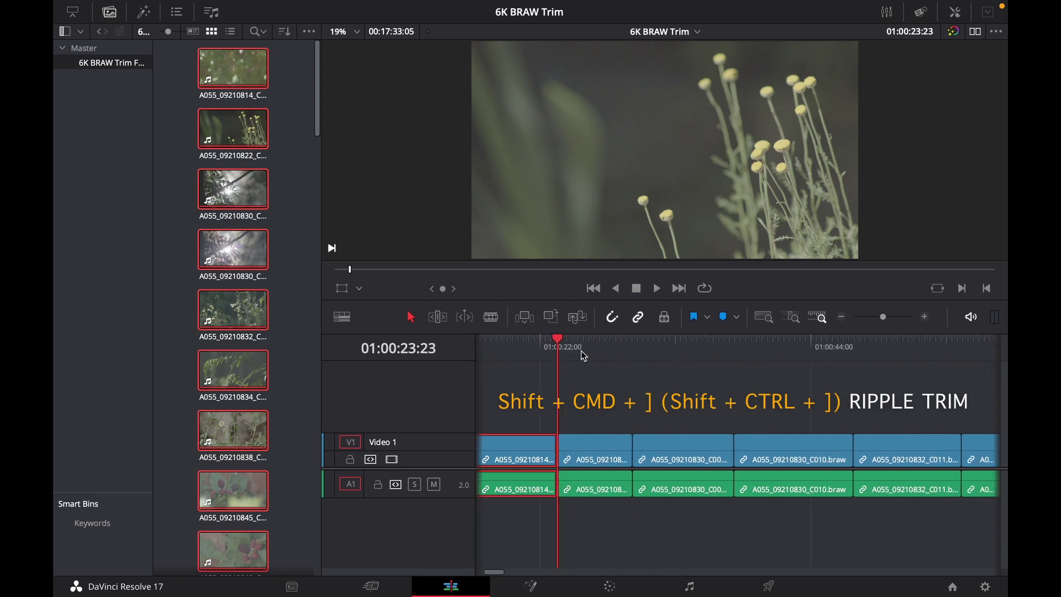
left_click(570, 339)
key("super+equal")
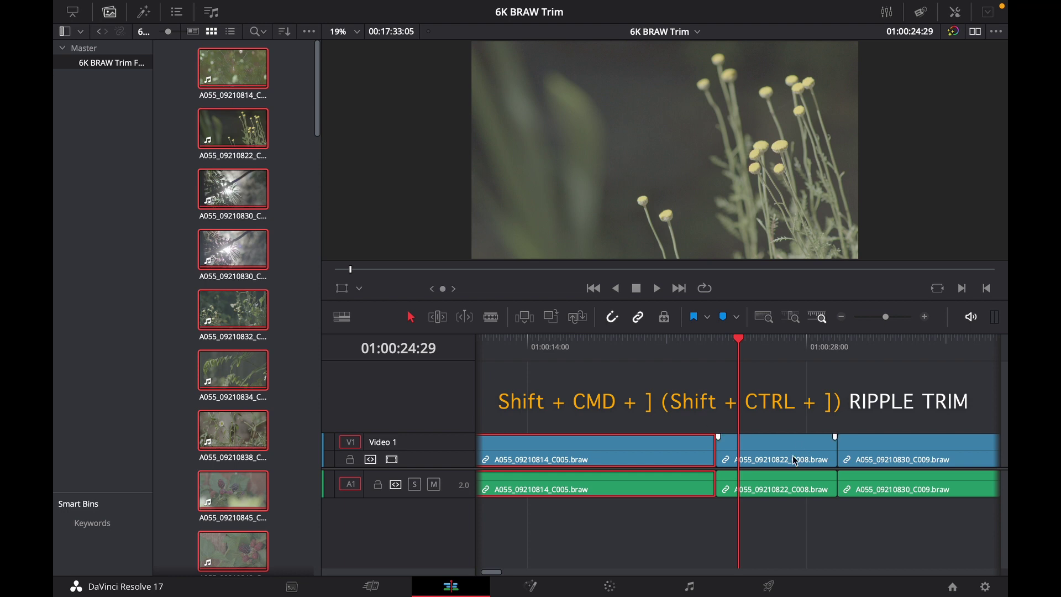
left_click(785, 445)
key("shift+super+bracketleft")
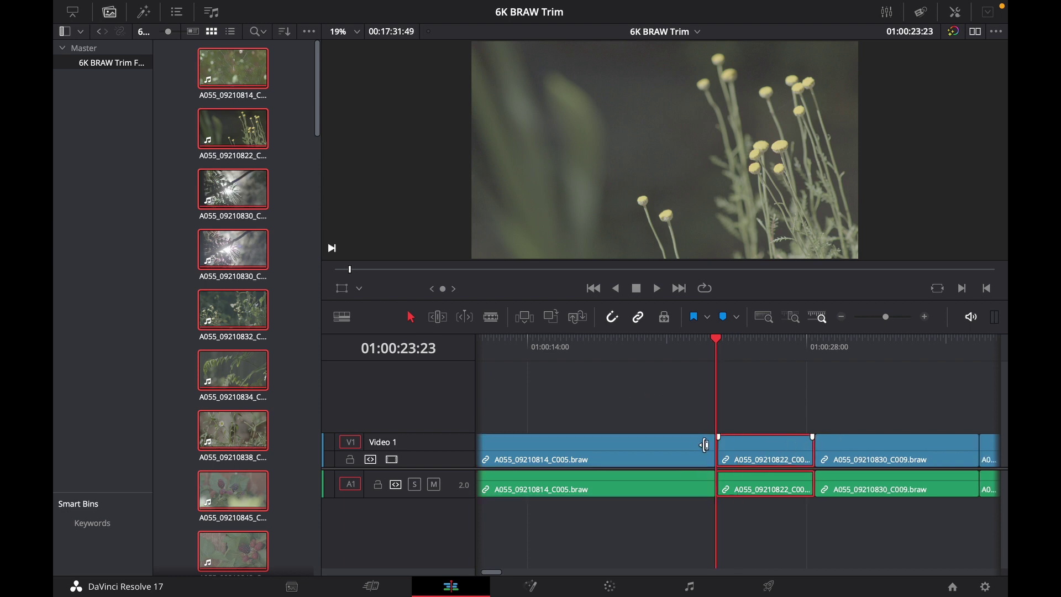
left_click_drag(795, 345, 804, 346)
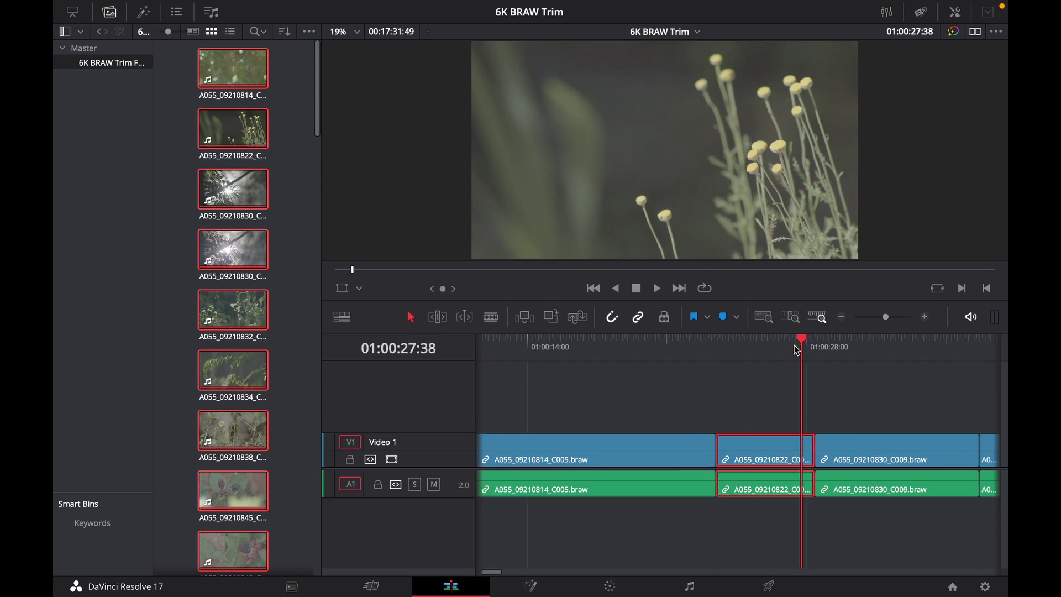
key("shift+super+bracketright")
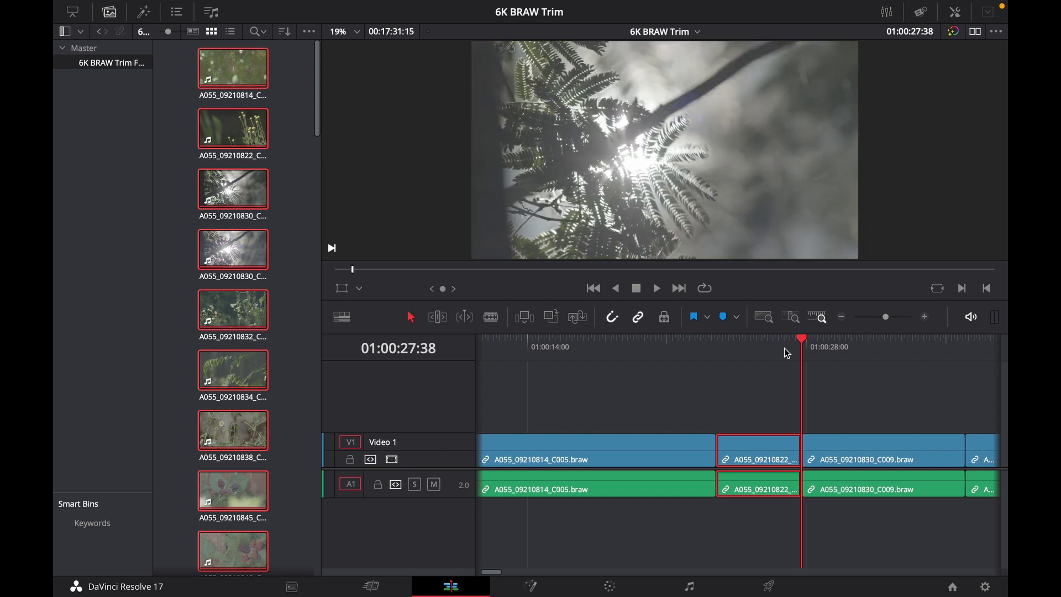
- Ripple-trim the head of clip A055_09210830_C009 to the playhead
scroll(889, 391, "right", 3)
scroll(716, 386, "right", 2)
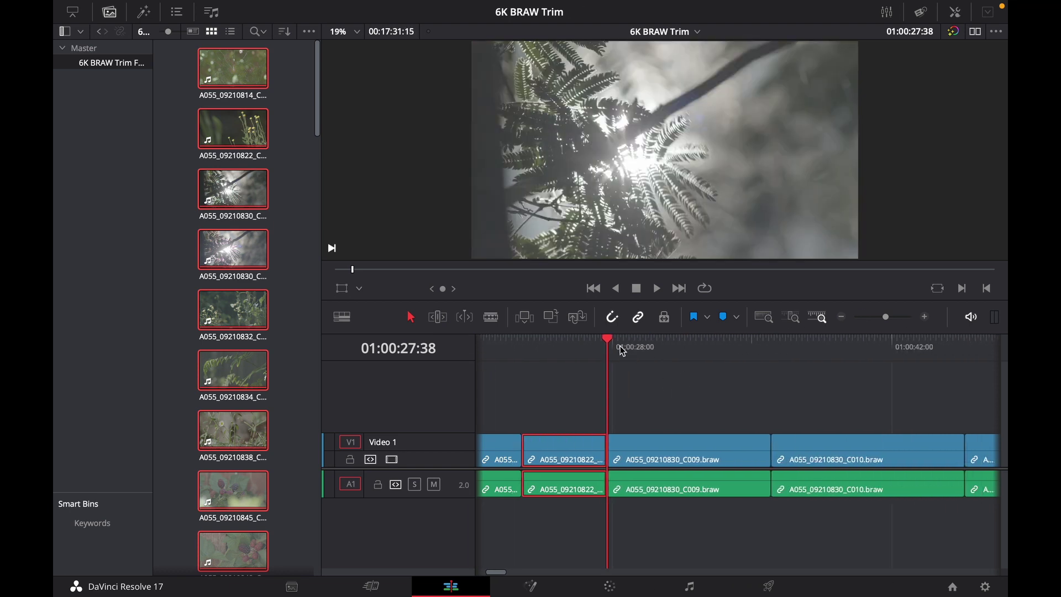
left_click_drag(621, 347, 620, 347)
left_click(644, 454)
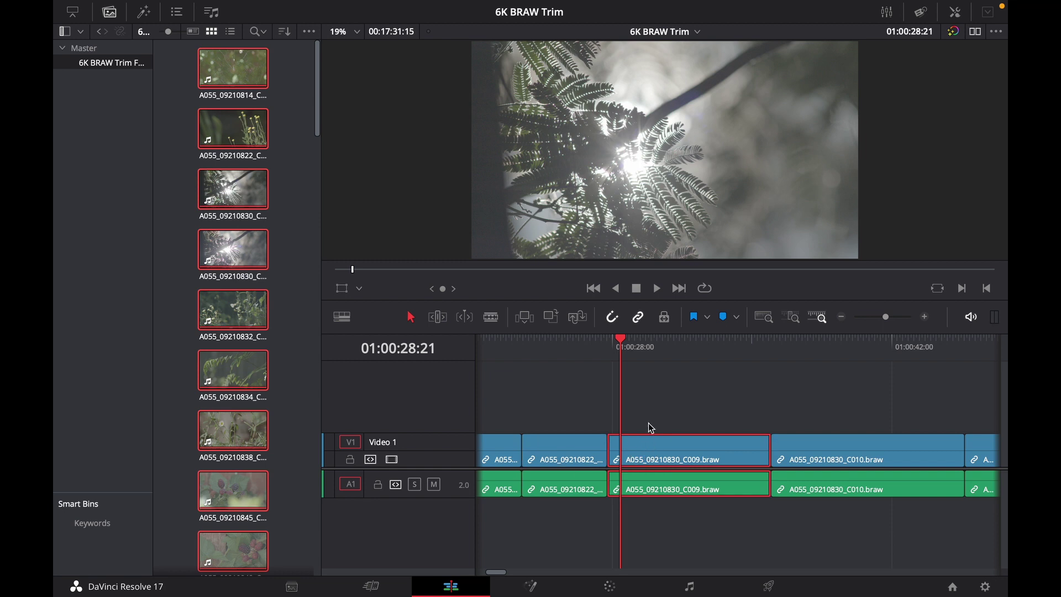
key("shift+super+bracketleft")
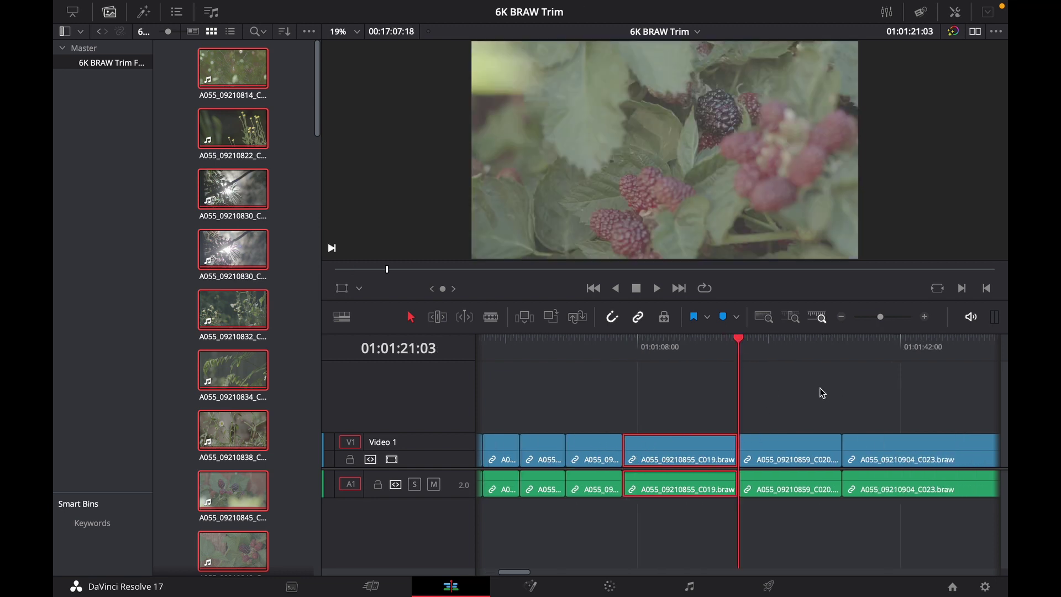
- Jump to the timeline end at 01:17:07:18 and select all the trimmed clips with Cmd+A
scroll(820, 391, "down", 5)
scroll(719, 398, "down", 5)
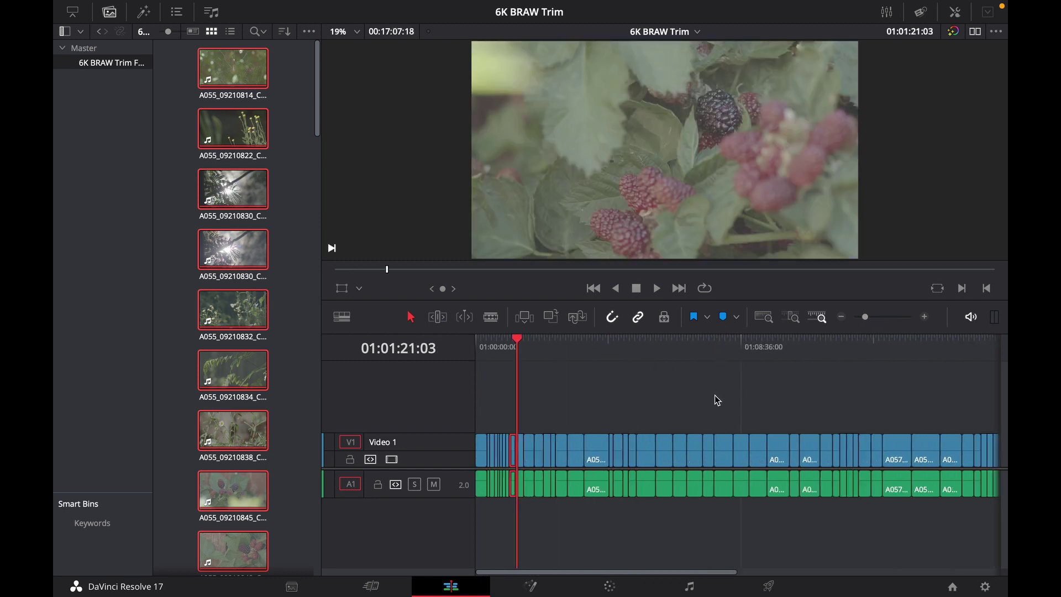
key("End")
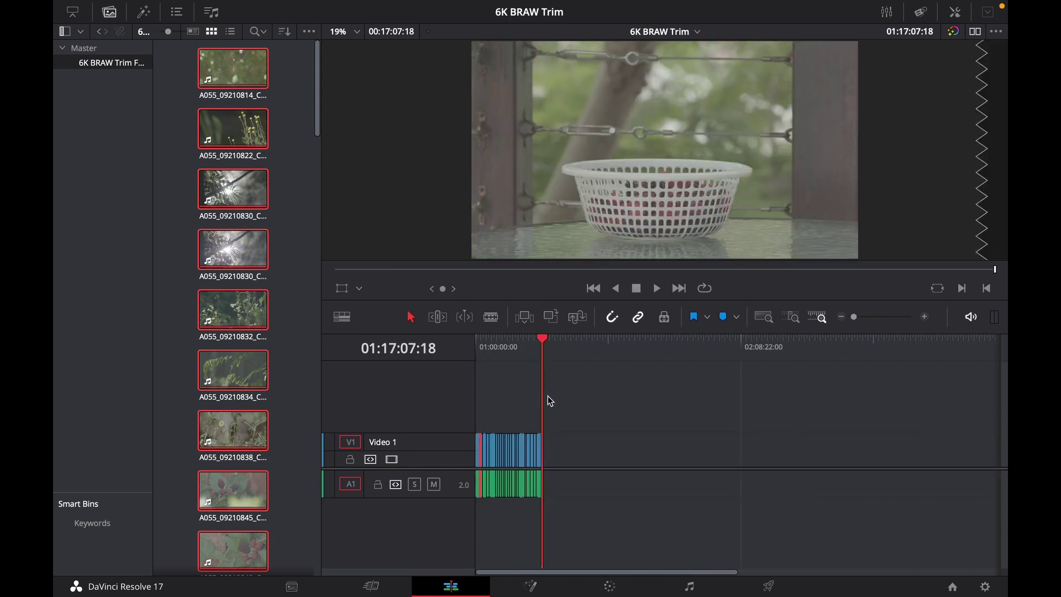
scroll(553, 401, "up", 5)
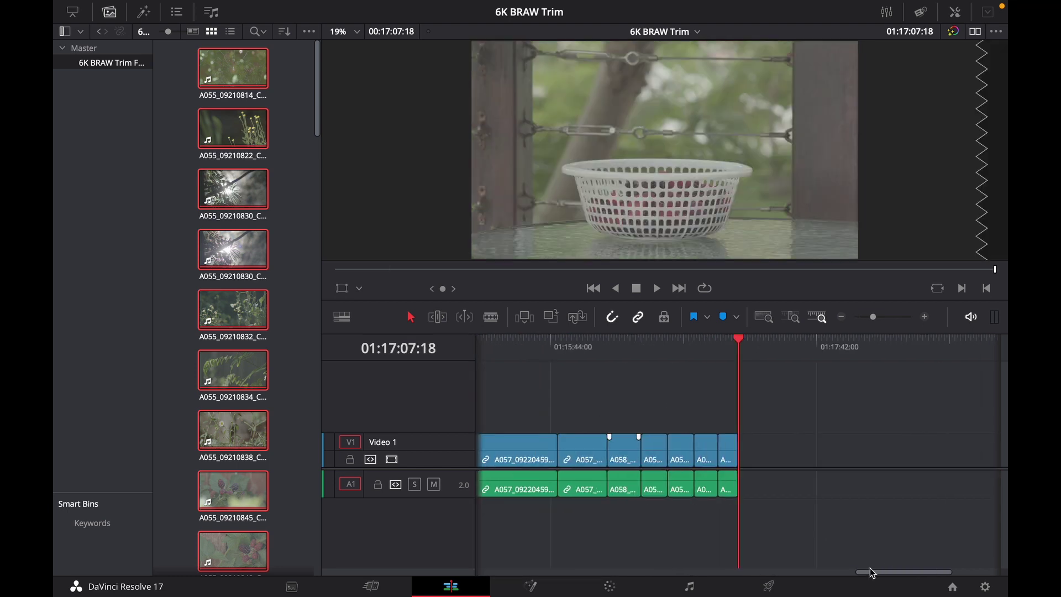
scroll(591, 450, "down", 1)
left_click(592, 451)
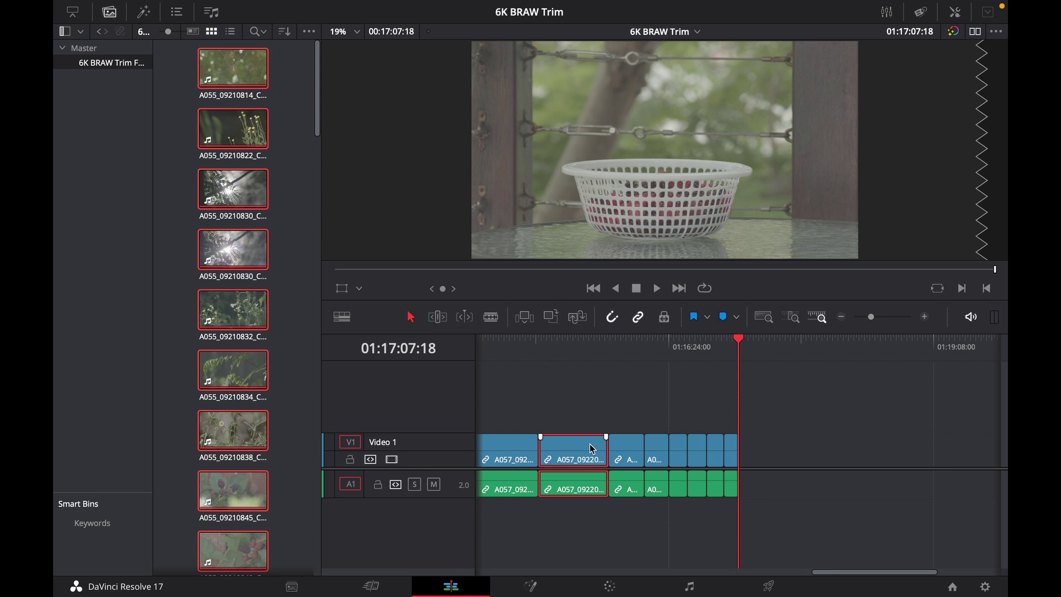
left_click_drag(575, 415, 869, 469)
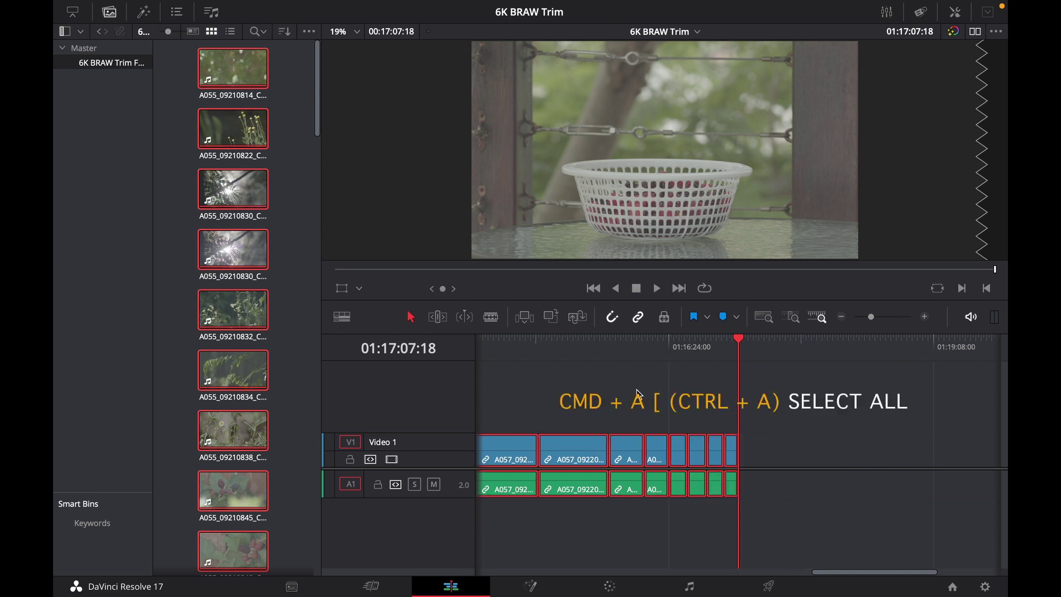
scroll(659, 398, "left", 1)
key("super+a")
scroll(659, 398, "down", 3)
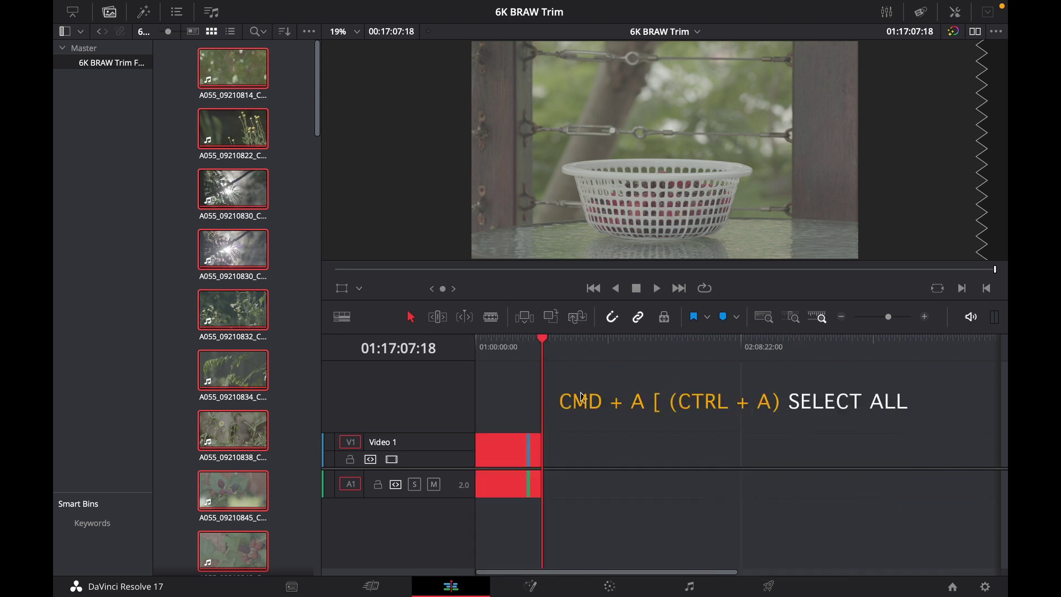
scroll(659, 398, "up", 2)
- Choose File > Media Management, leaving it on the Clips tab in Copy mode
mouse_move(159, 4)
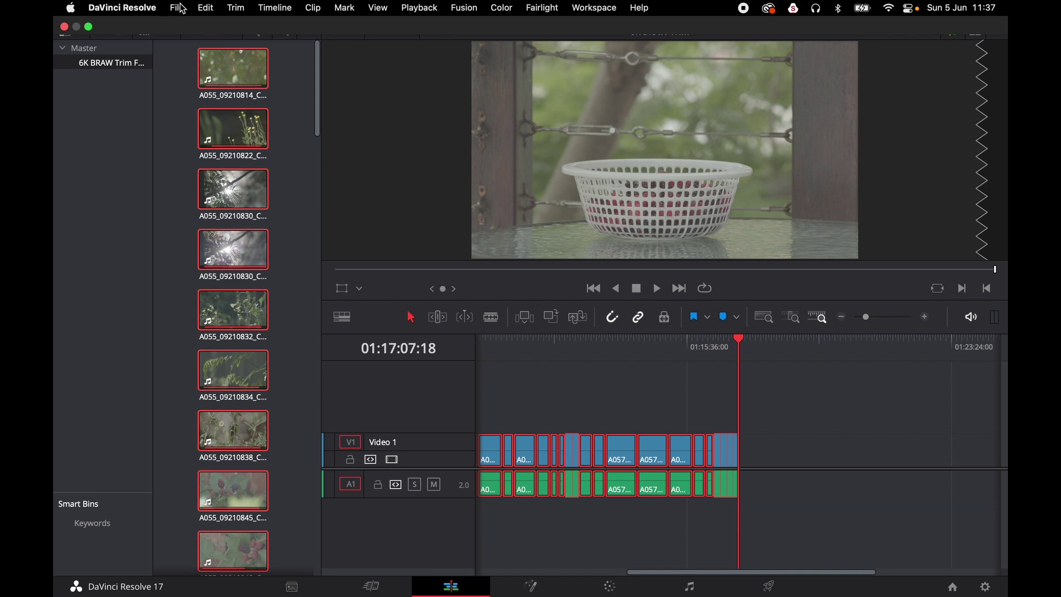
left_click(180, 10)
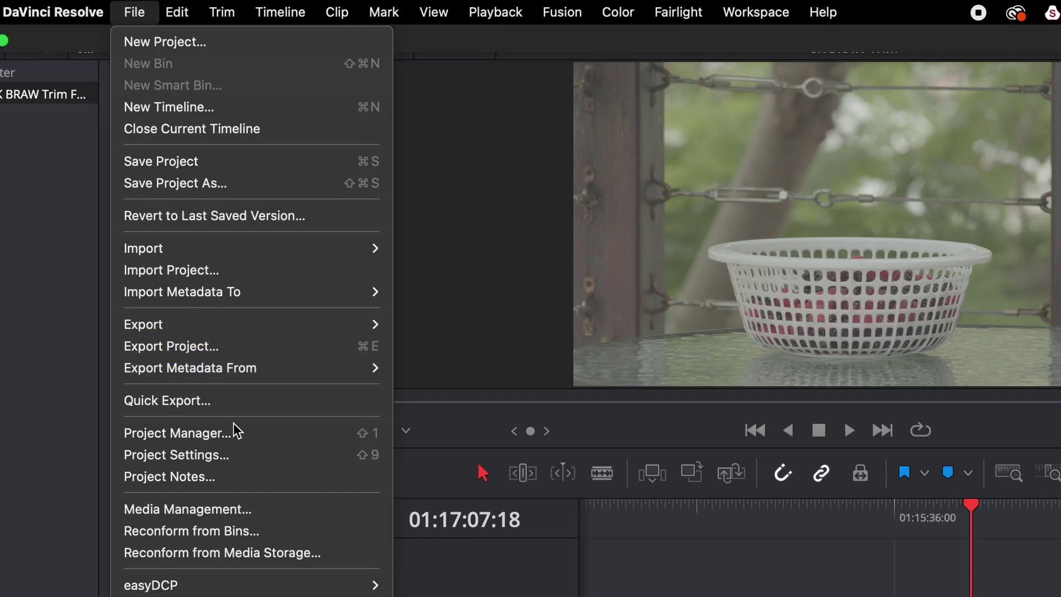
left_click(214, 510)
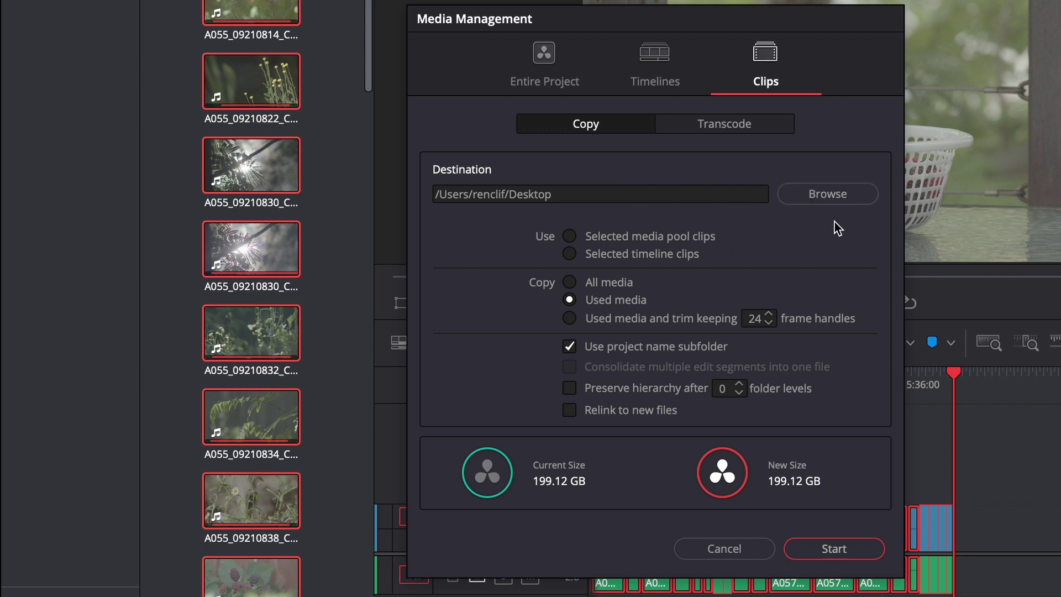
- Set the copy destination to /Volumes/Samsung_T5/Contax 180mm 6K Trimmed
left_click(821, 192)
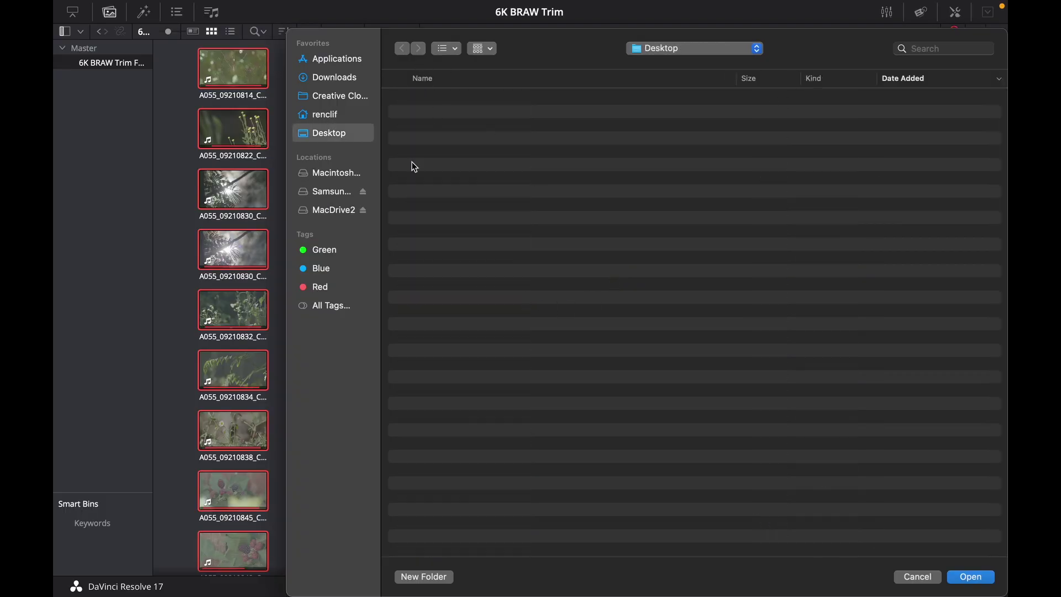
left_click(333, 195)
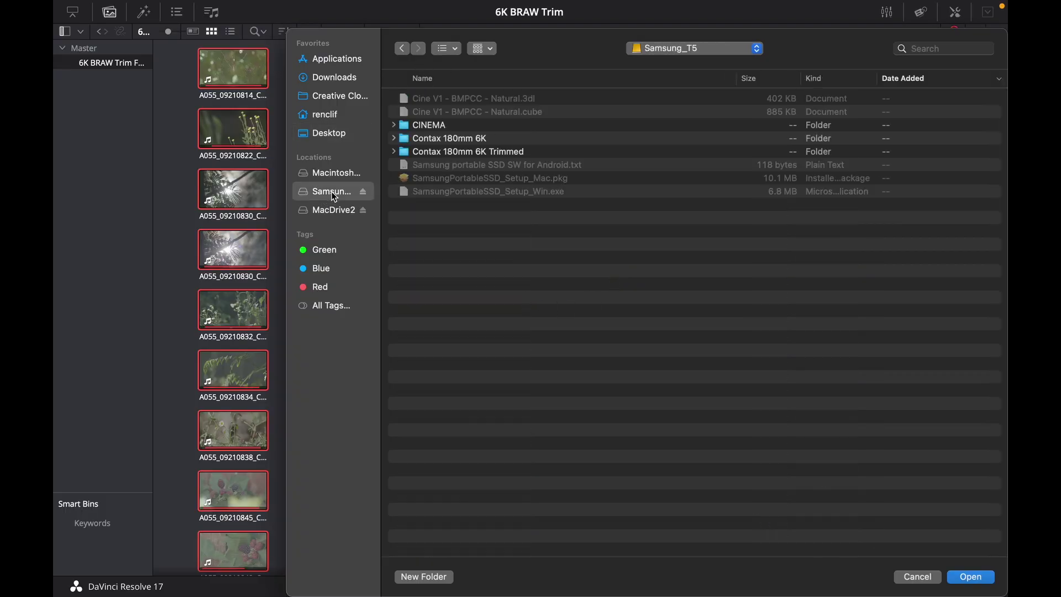
double_click(470, 152)
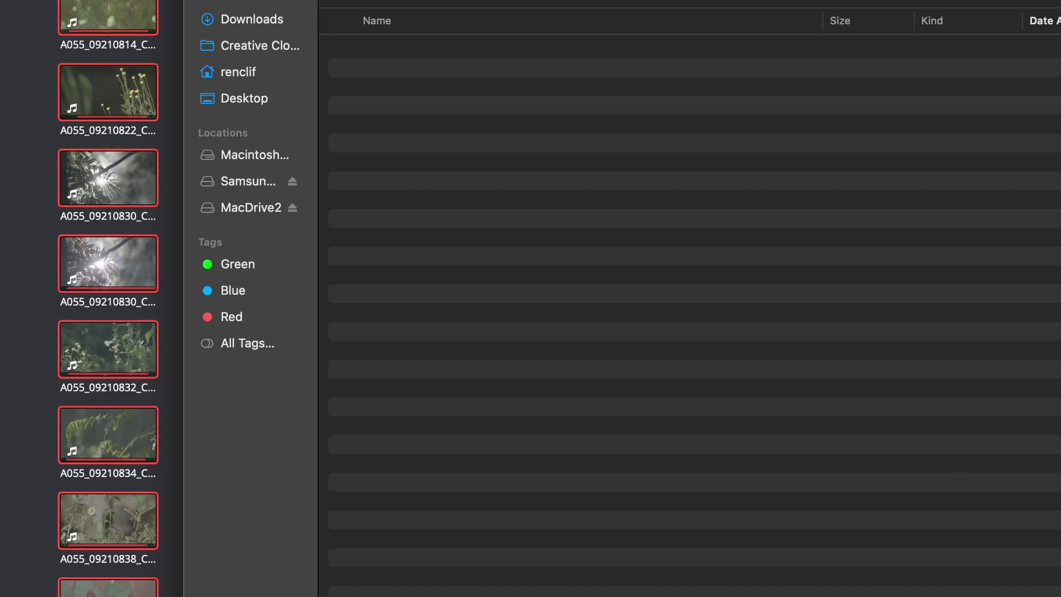
left_click(974, 578)
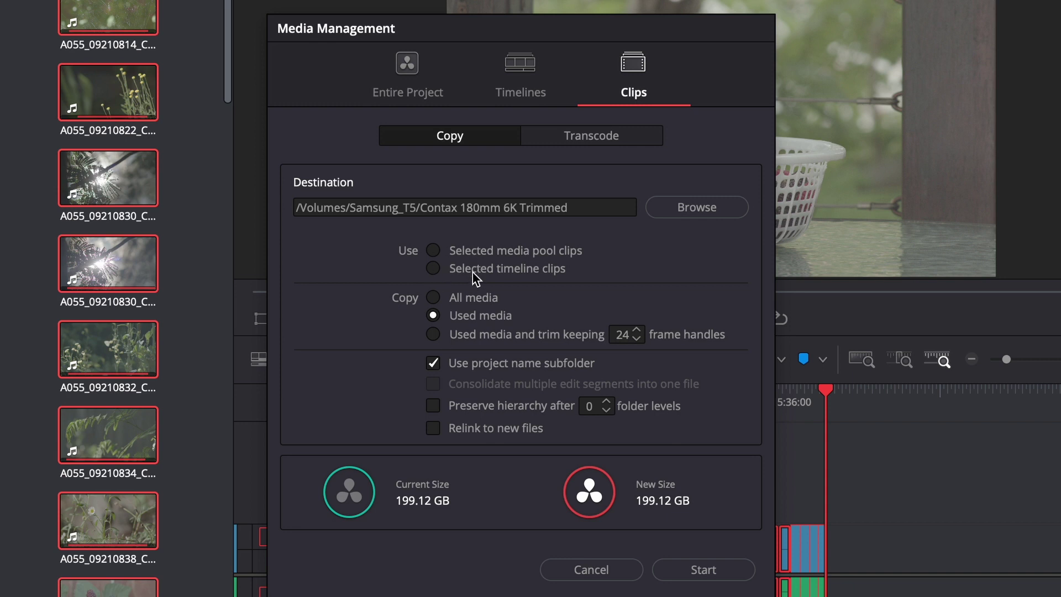
- Choose 'Selected timeline clips', 'Used media and trim keeping', 0 frame handles, and no project-name subfolder
left_click(434, 269)
left_click(434, 334)
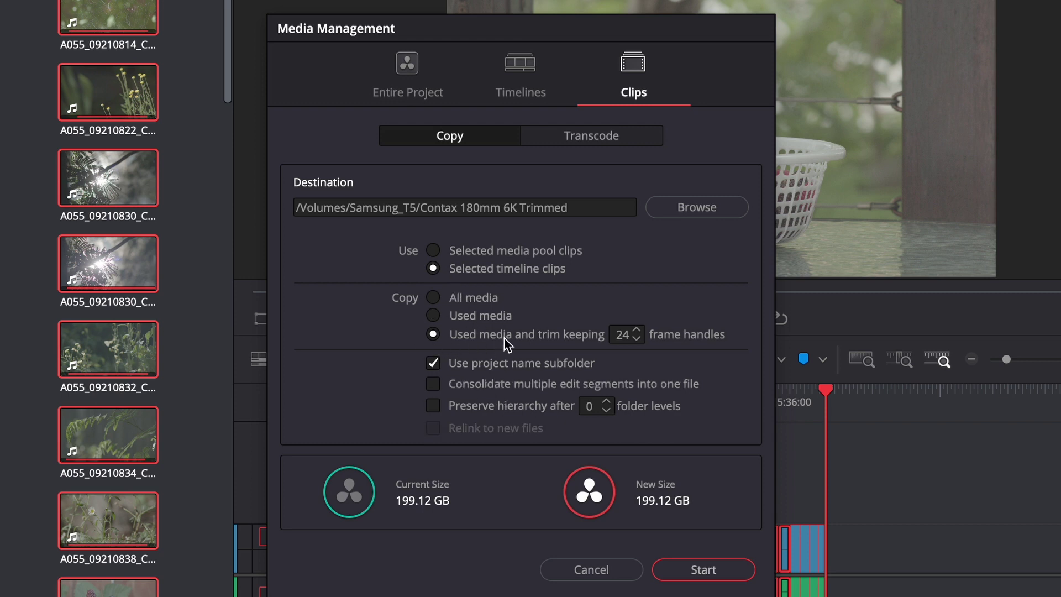
double_click(621, 335)
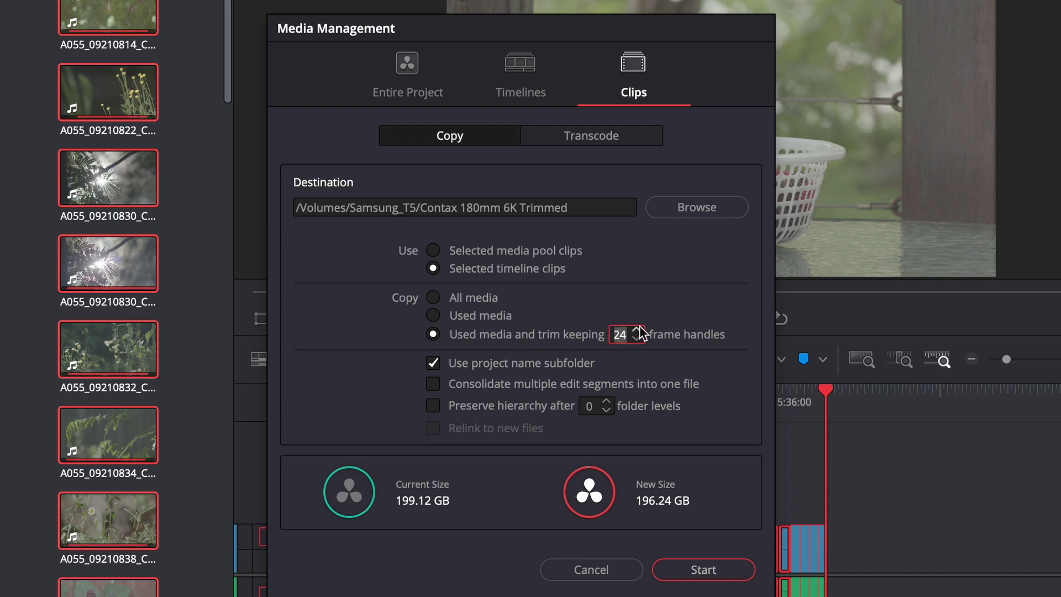
type("0")
key("Return")
left_click(433, 365)
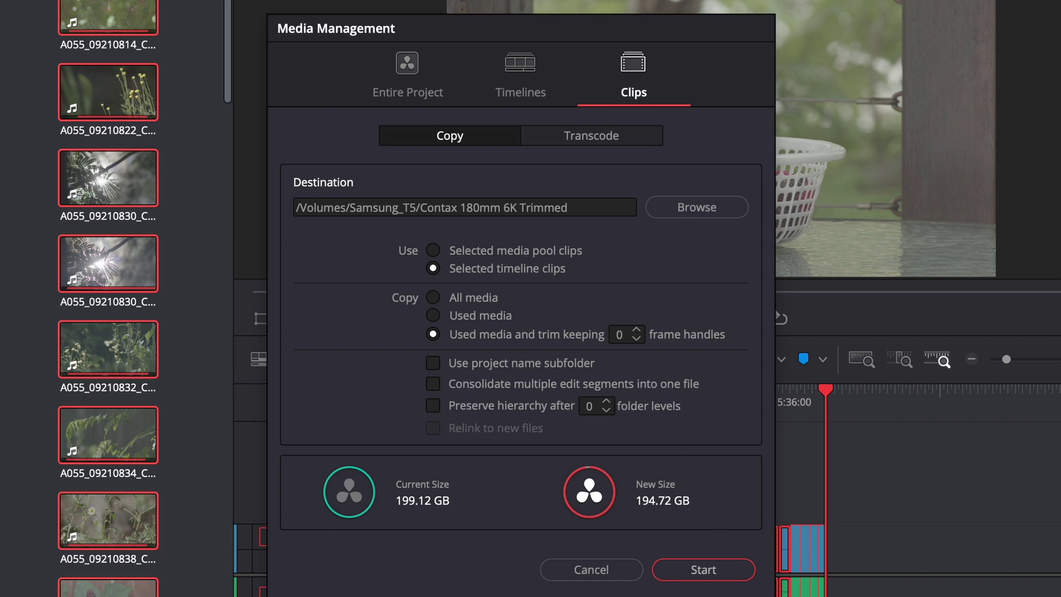
- Start copying the 48 trimmed clips, then switch to Finder with Cmd+Tab
left_click(710, 572)
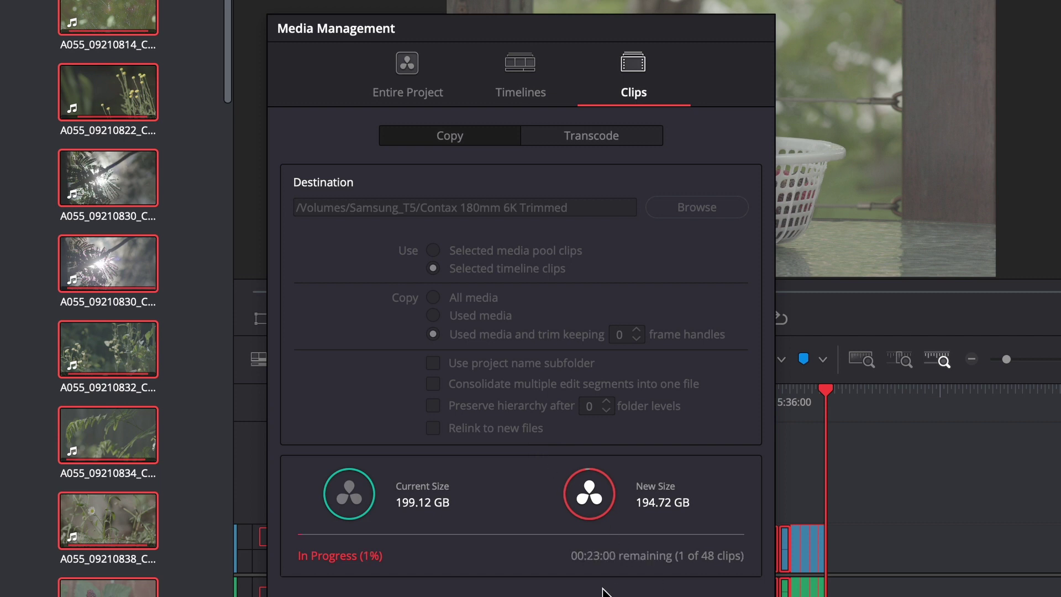
key("super+Tab")
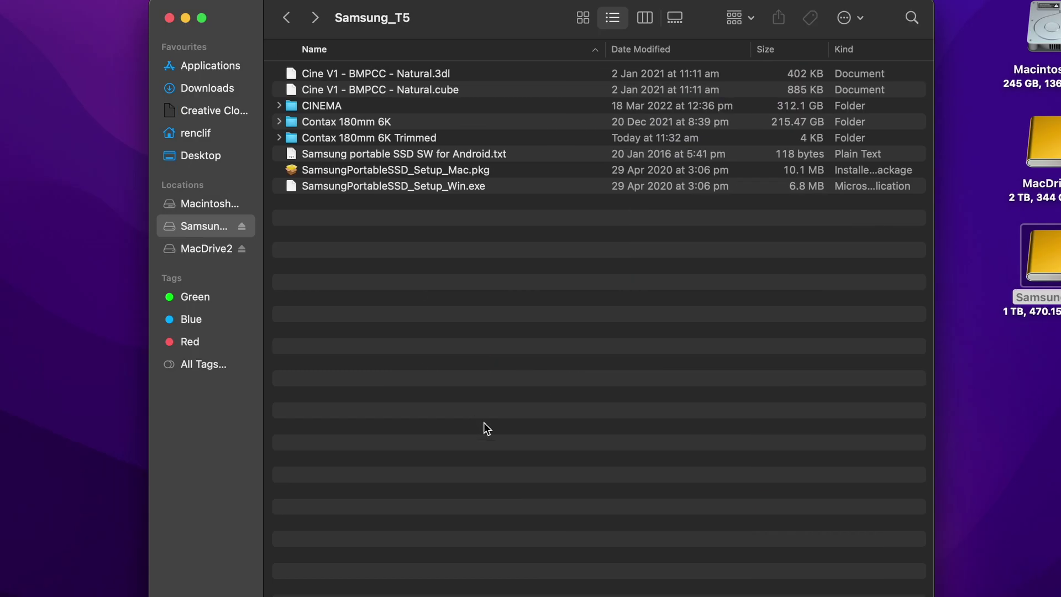
double_click(348, 139)
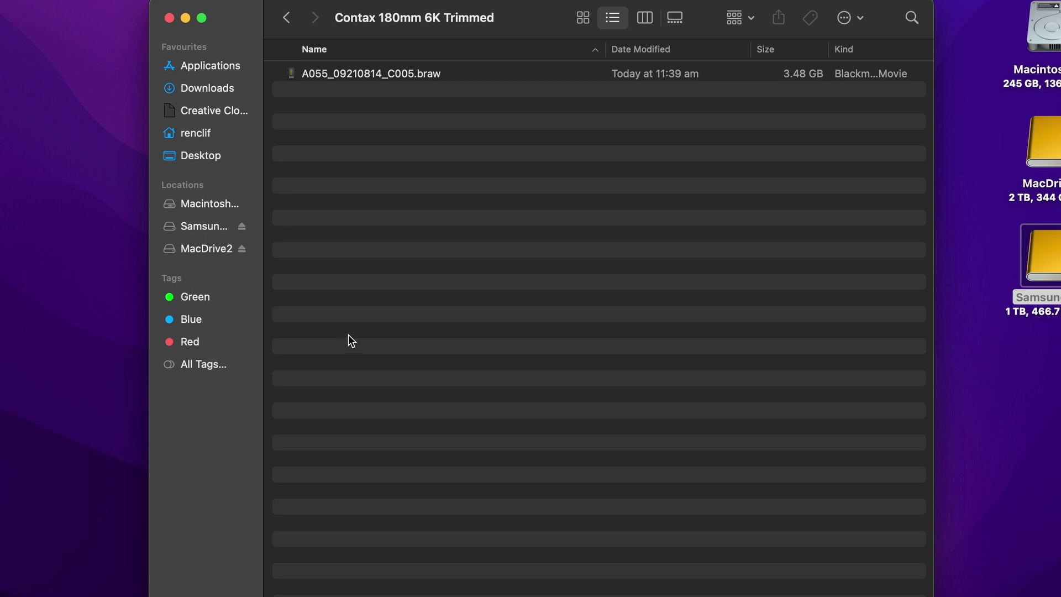
left_click(362, 74)
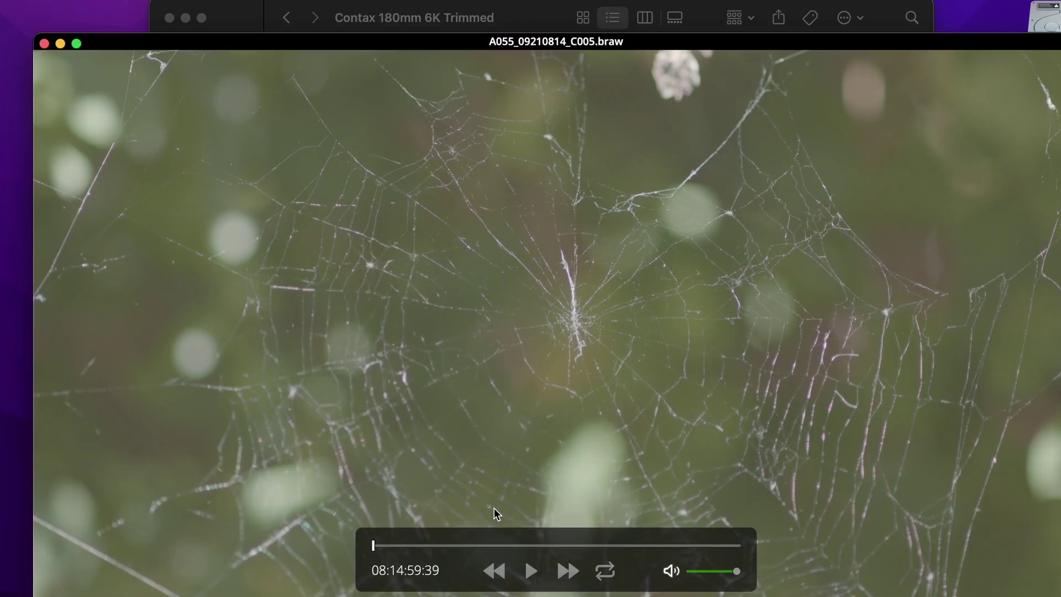
left_click(536, 580)
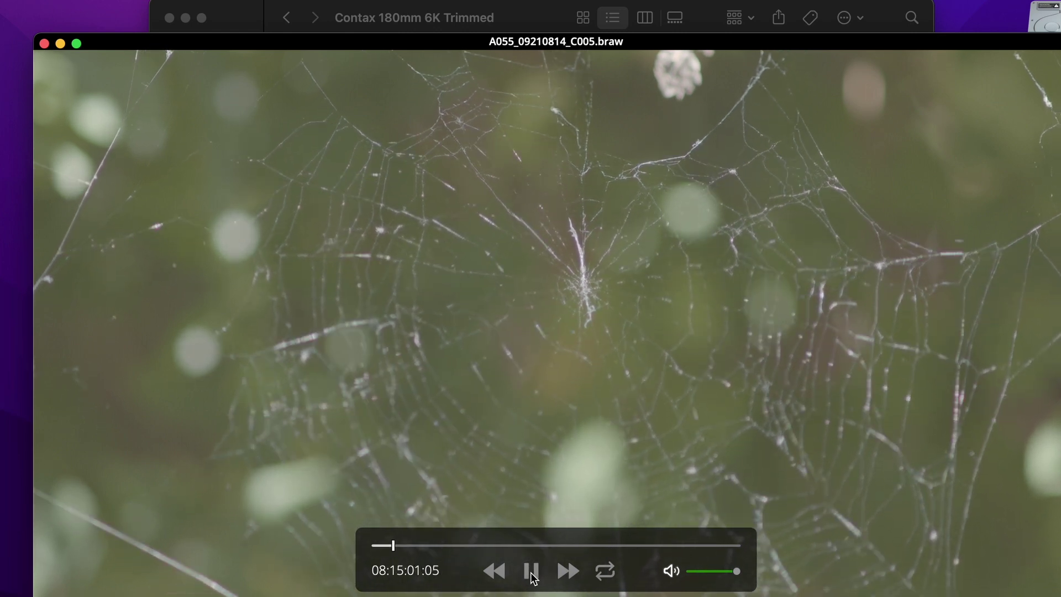
left_click(531, 573)
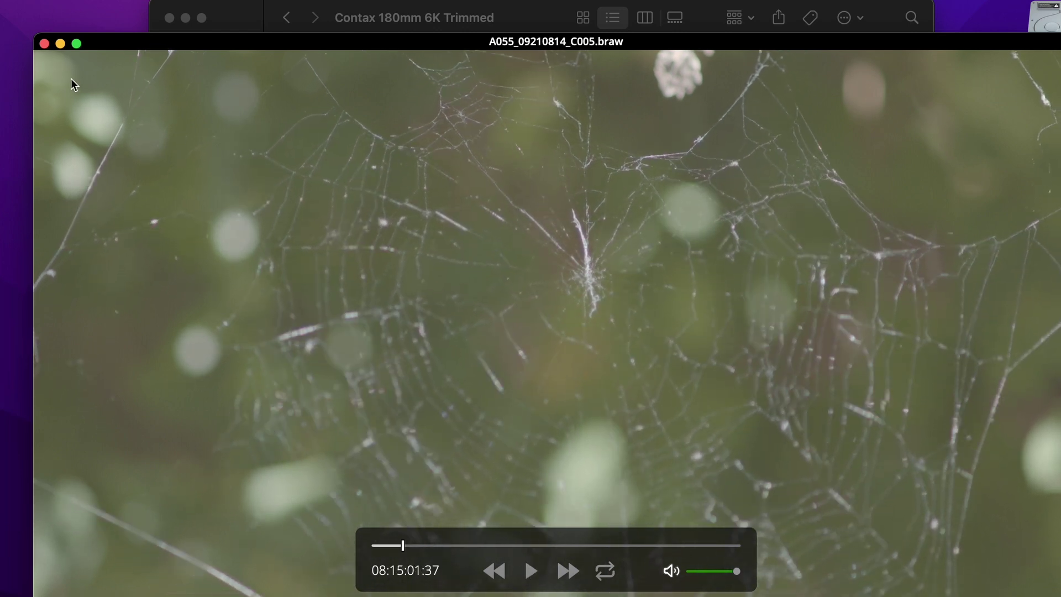
left_click(46, 44)
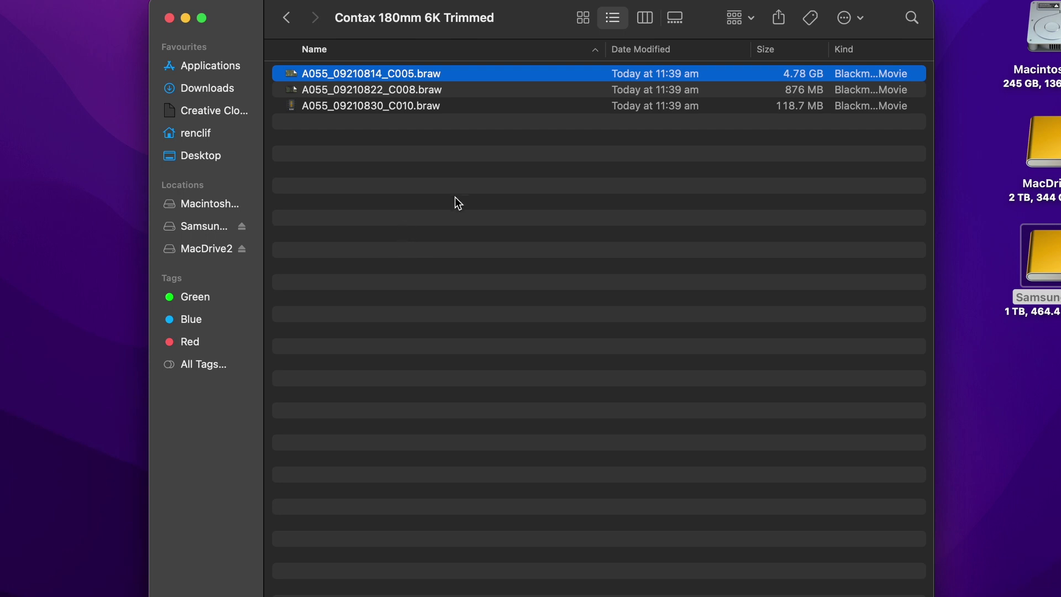
left_click(286, 17)
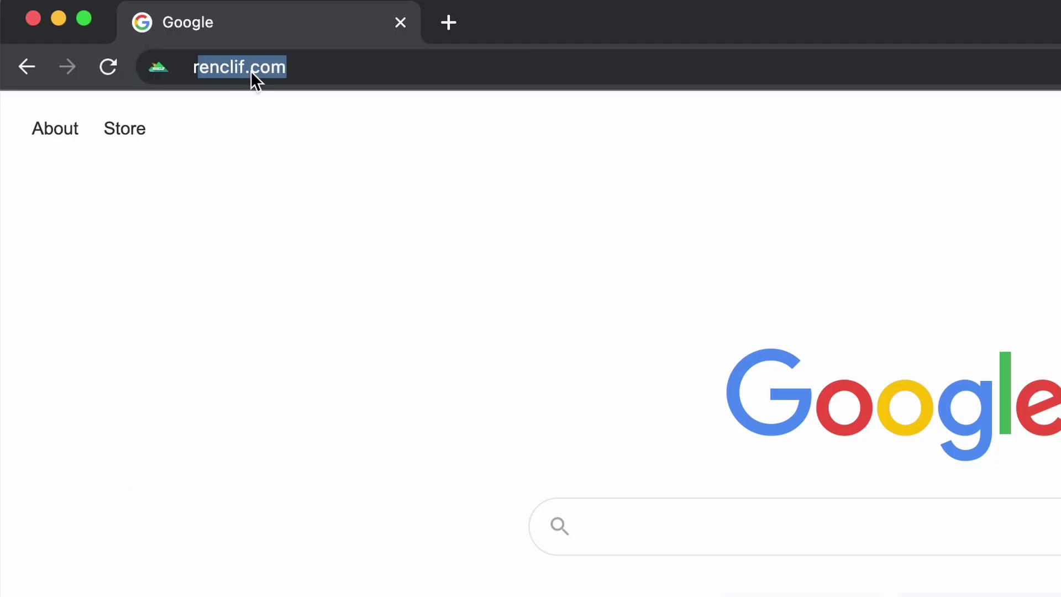
- Load the renclif.com/s shop and view the free Davinci Resolve 17 Shortcut Keys PDF page
type("enclif.com/")
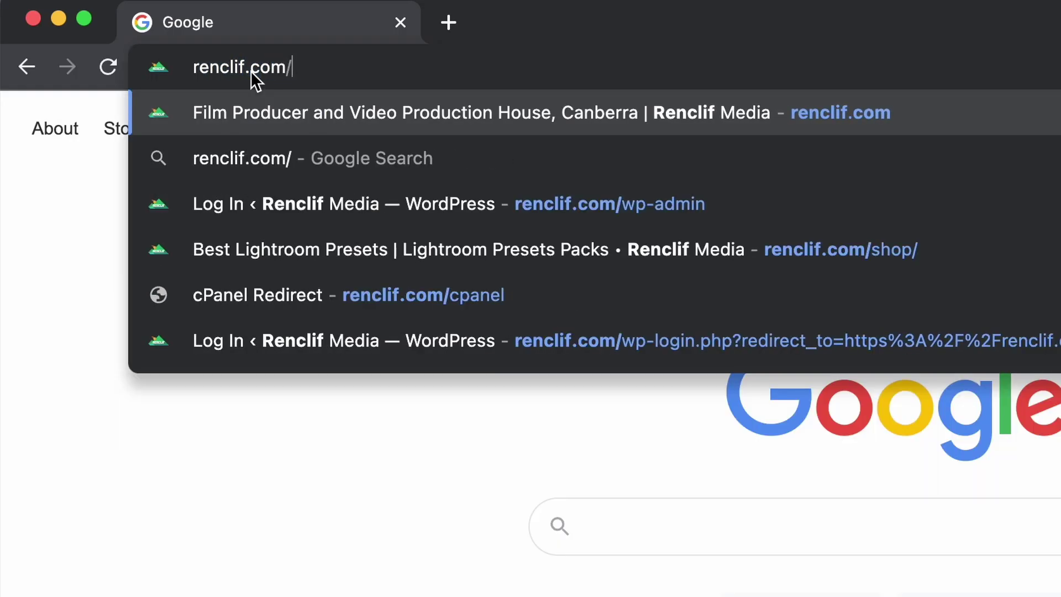
type("sho")
key("Return")
left_click(182, 326)
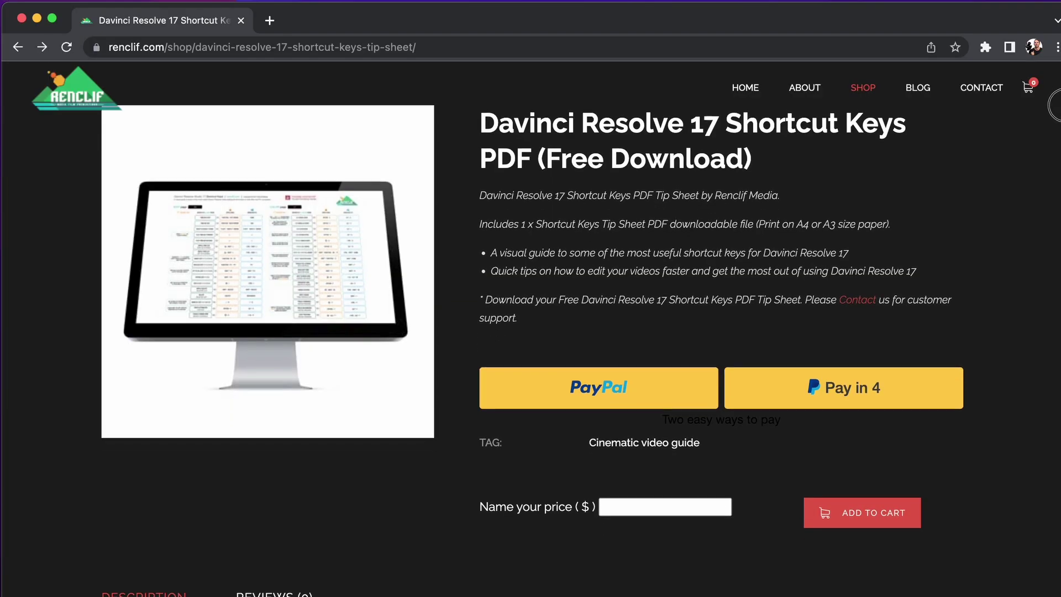
scroll(1056, 106, "down", 10)
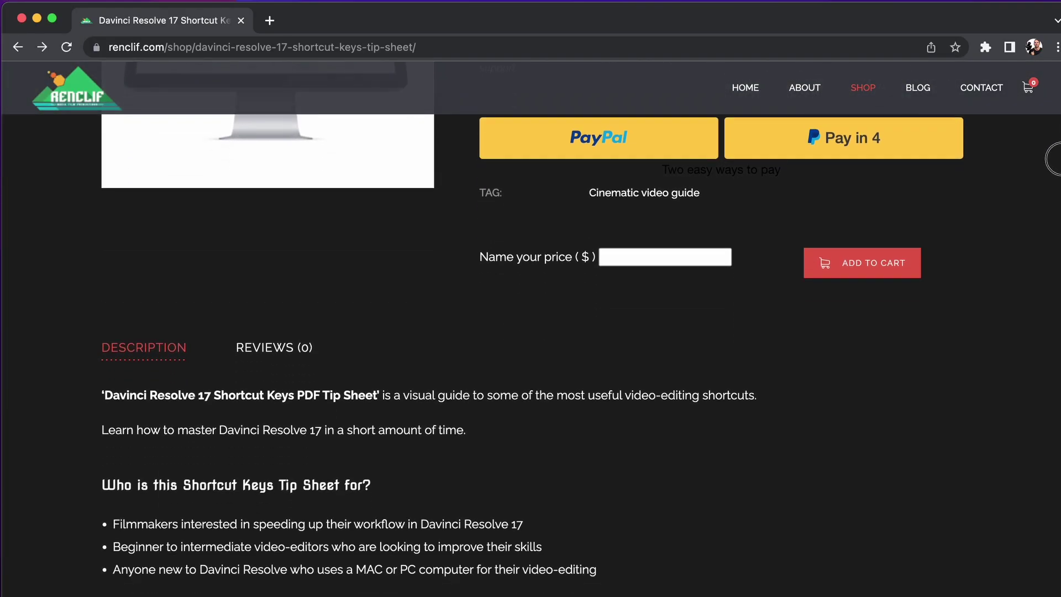
scroll(1056, 210, "down", 10)
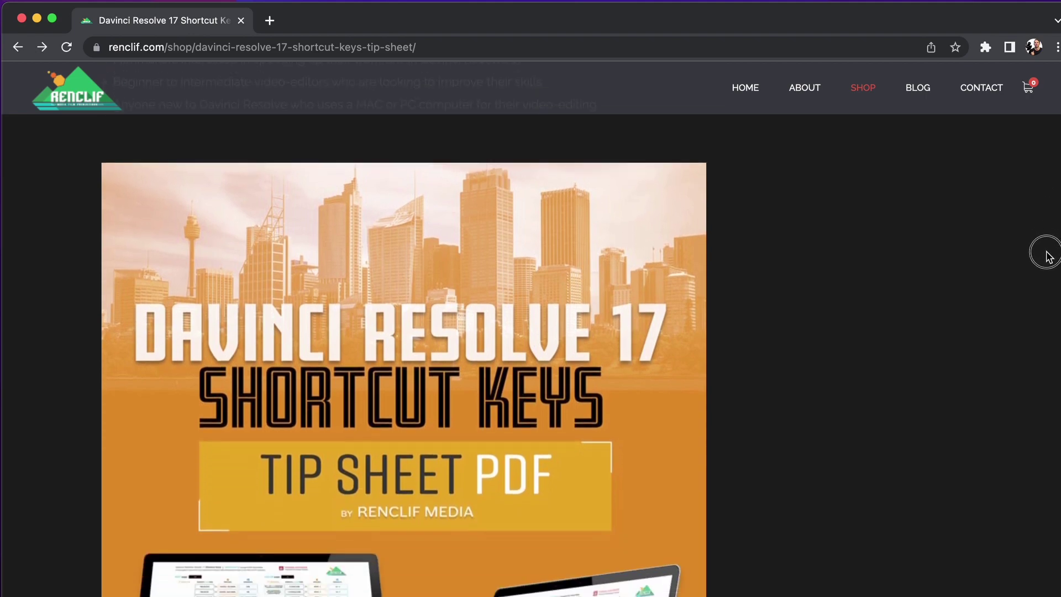